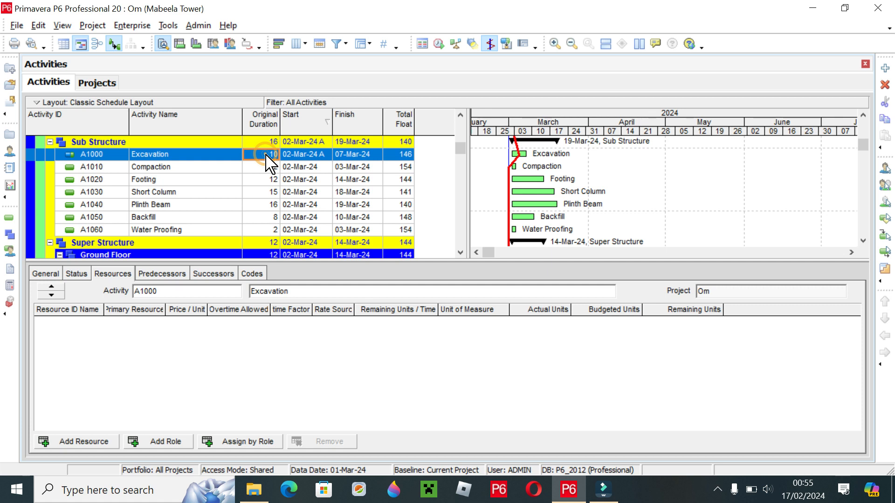
- Examine the durations, start dates and finish dates of the Sub Structure activities Excavation, Compaction, Footing and Short Column
click(302, 179)
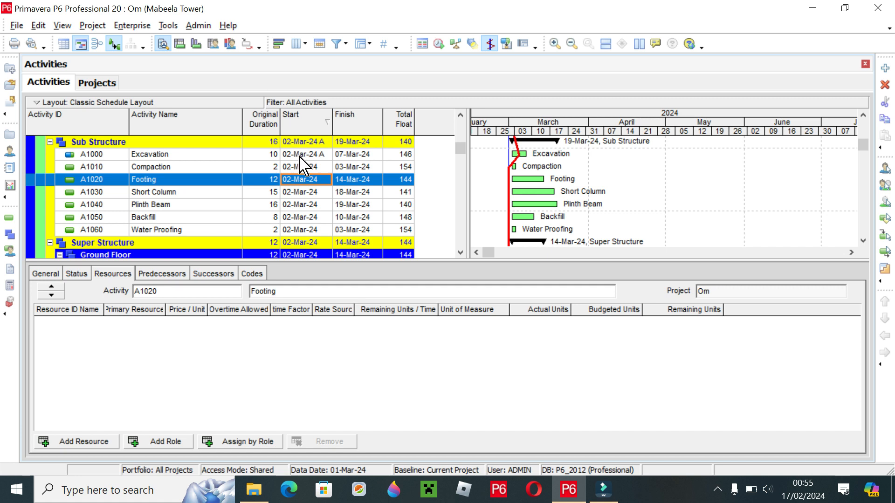
click(264, 168)
click(196, 155)
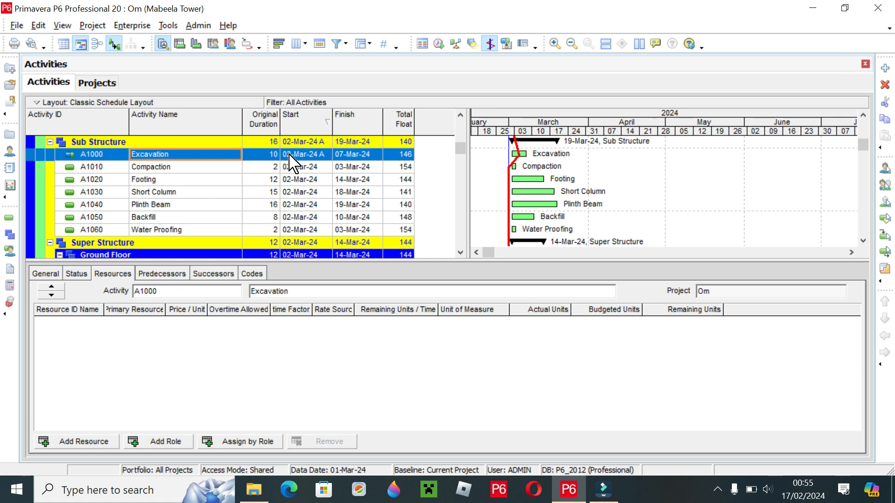
click(353, 158)
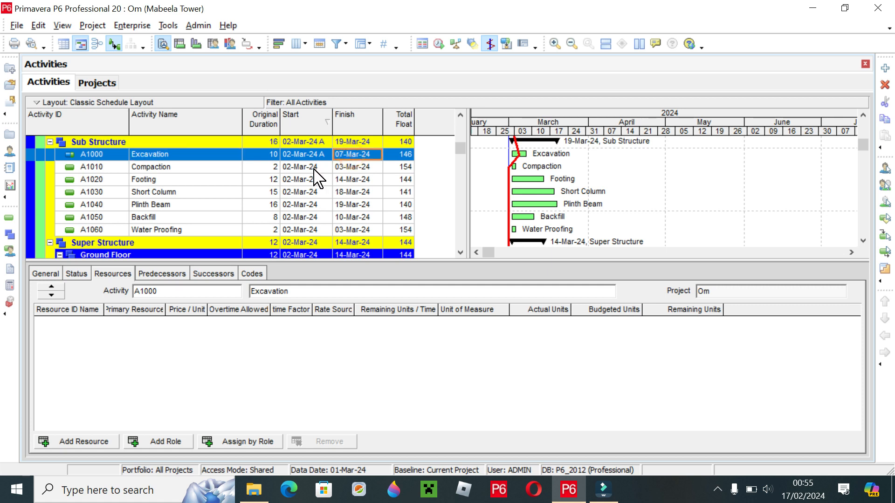
click(299, 167)
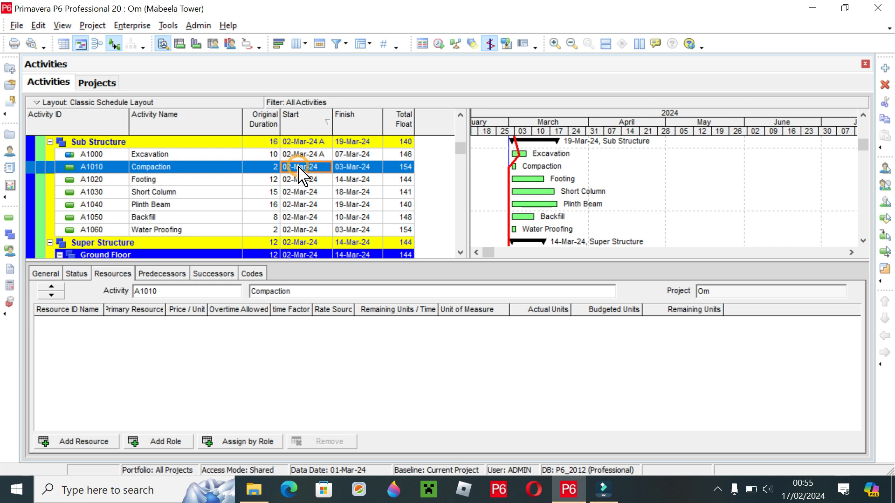
click(198, 192)
click(194, 167)
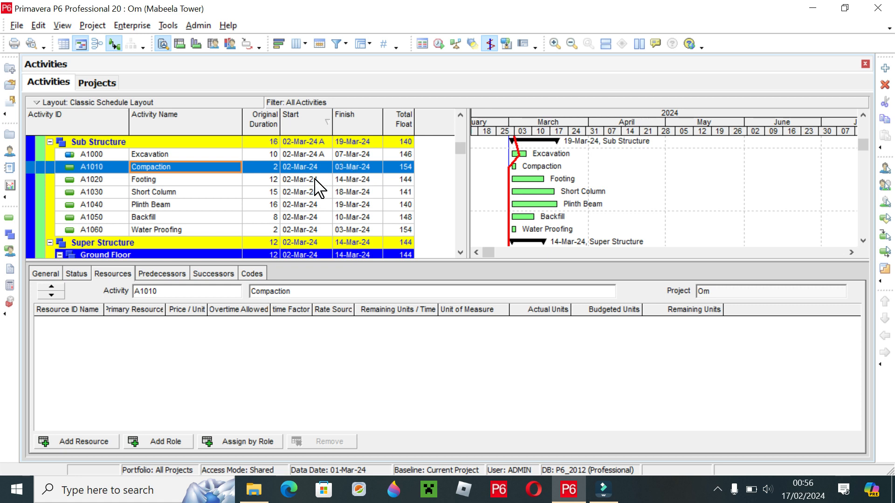
click(225, 184)
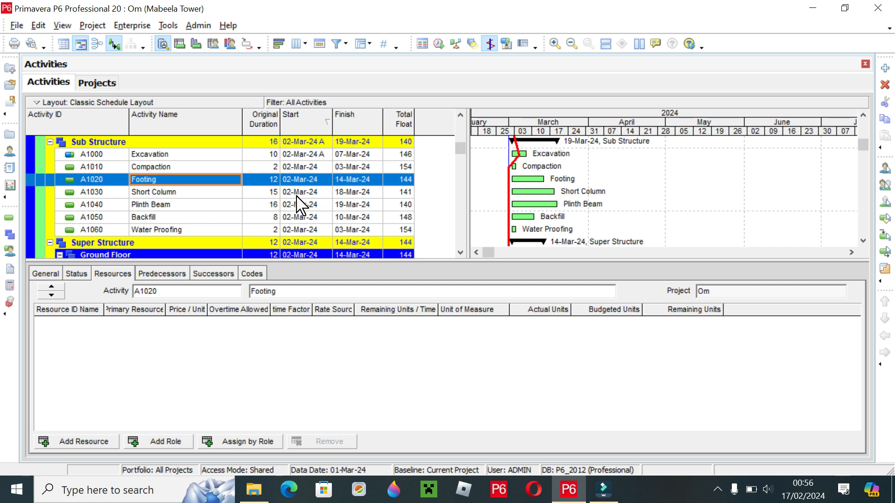
click(299, 192)
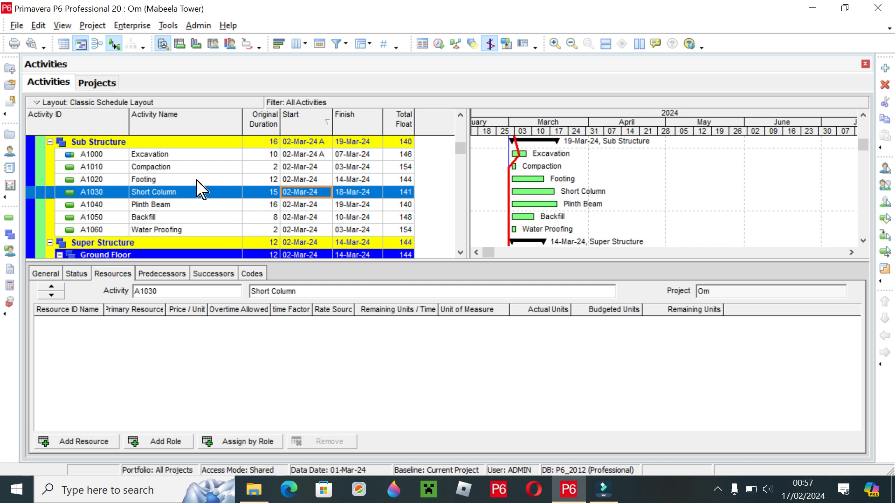
click(175, 154)
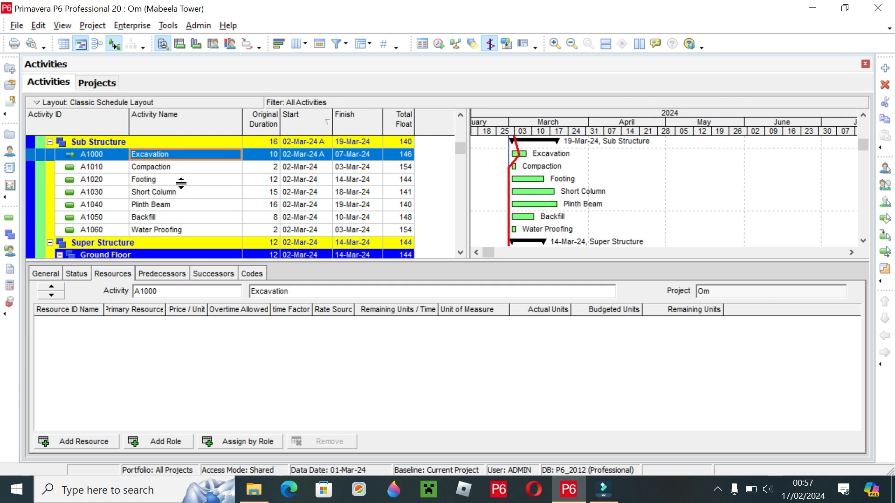
- Review the status, general and resource details of the Footing activity
click(175, 181)
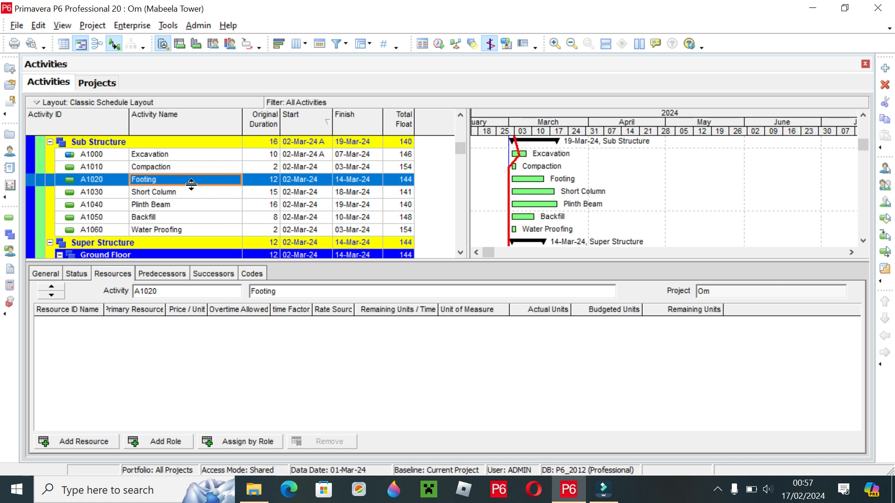
click(88, 275)
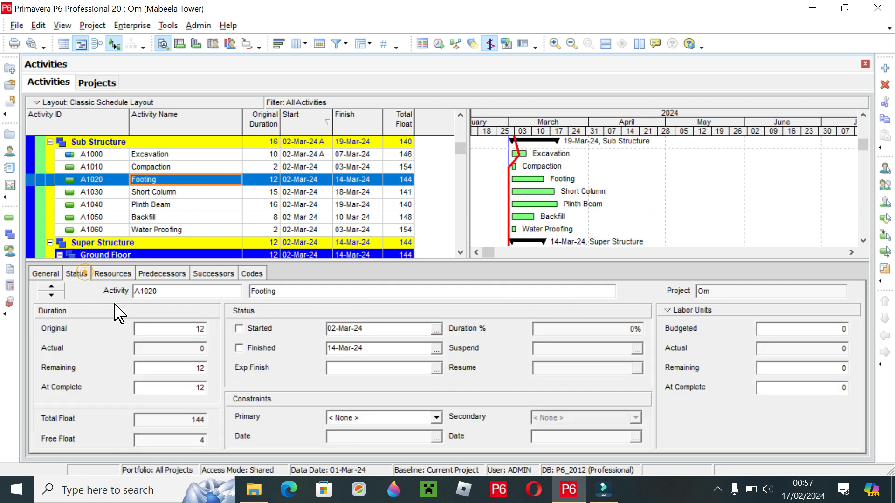
click(45, 275)
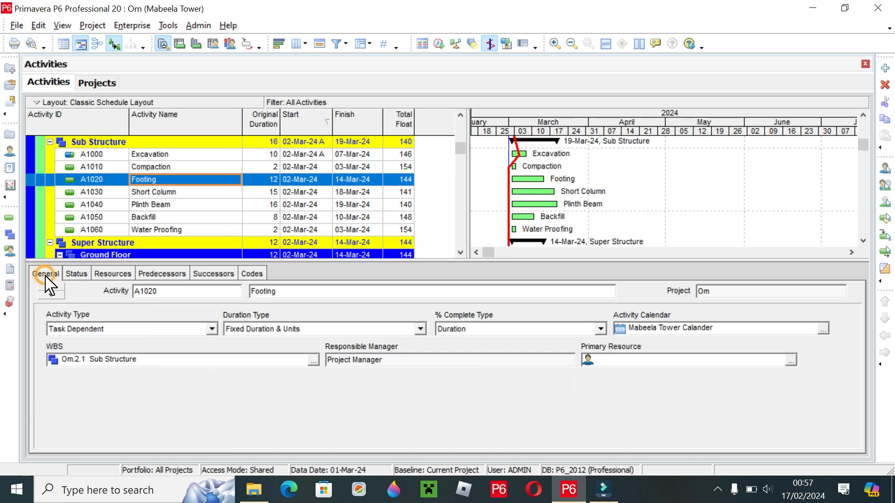
click(81, 274)
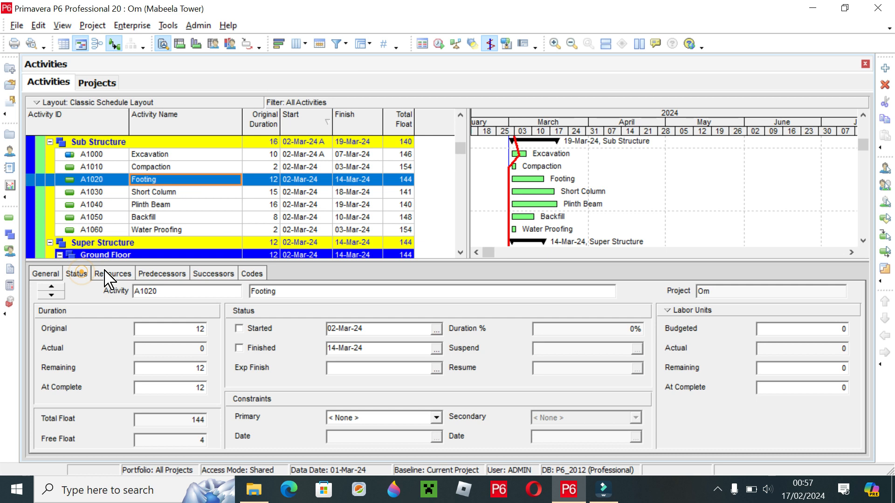
click(110, 275)
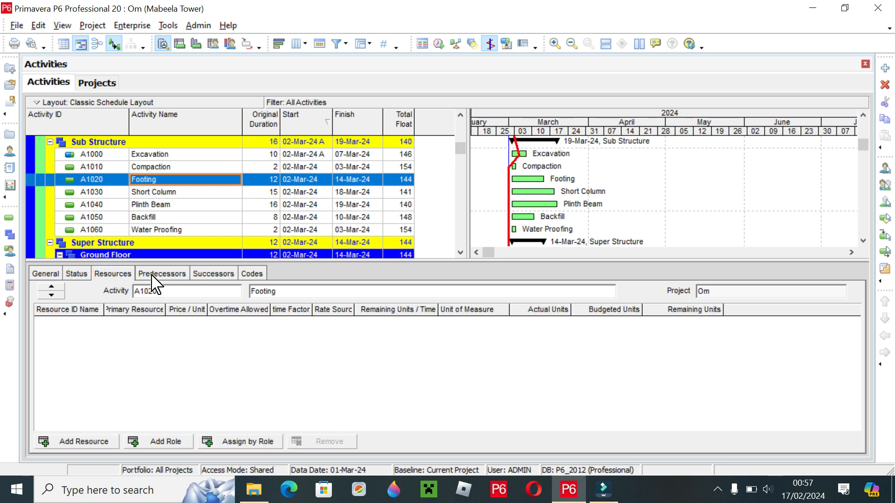
- Assign Compaction (A1010) as the successor of Excavation (A1000) in the Sub Structure group
click(166, 155)
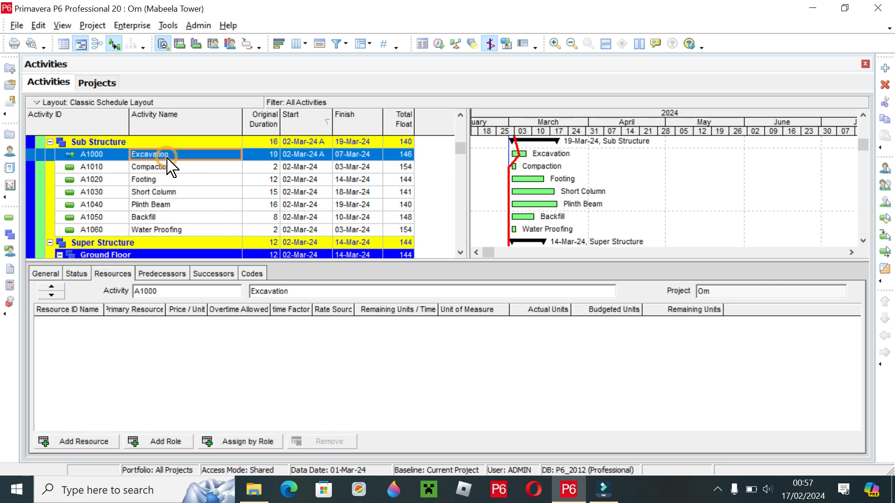
click(192, 167)
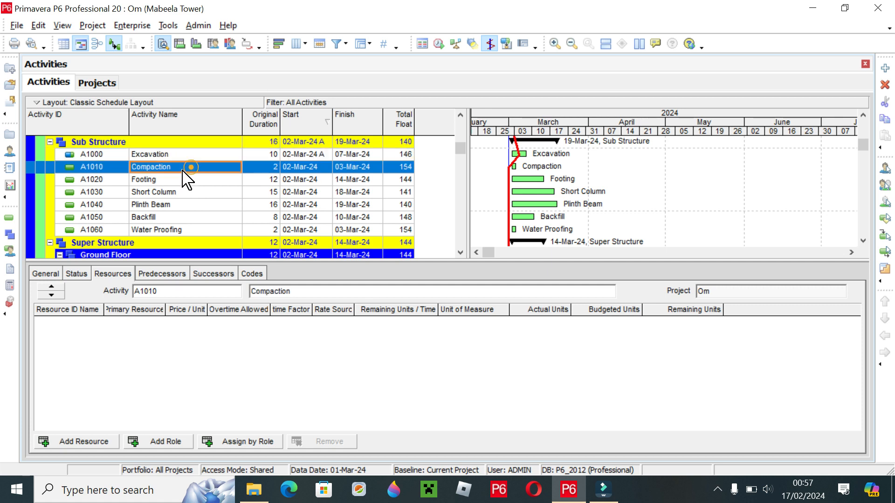
click(184, 155)
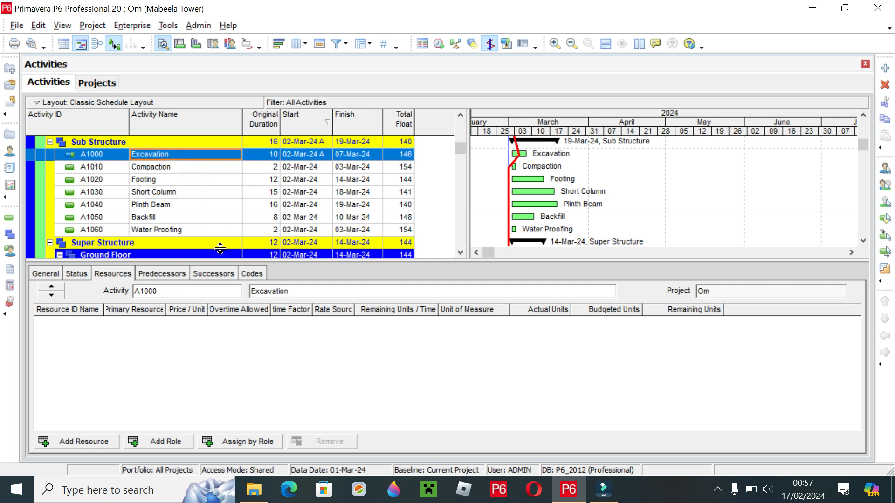
click(212, 275)
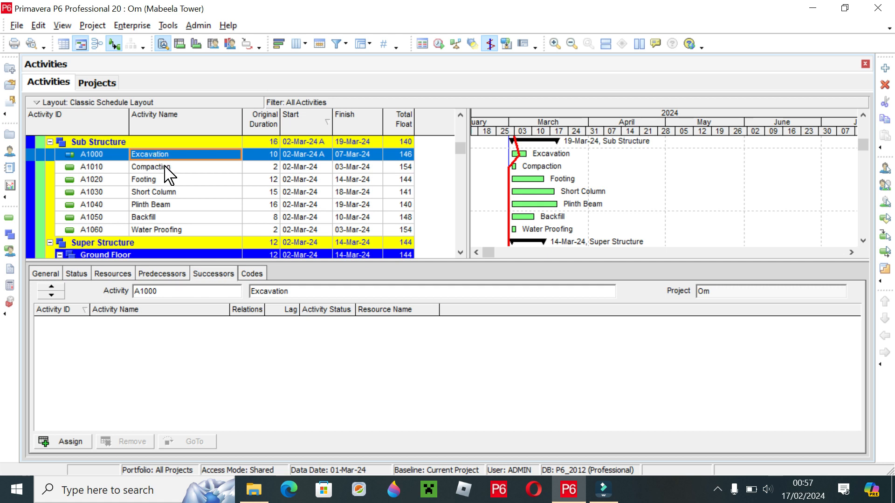
click(210, 274)
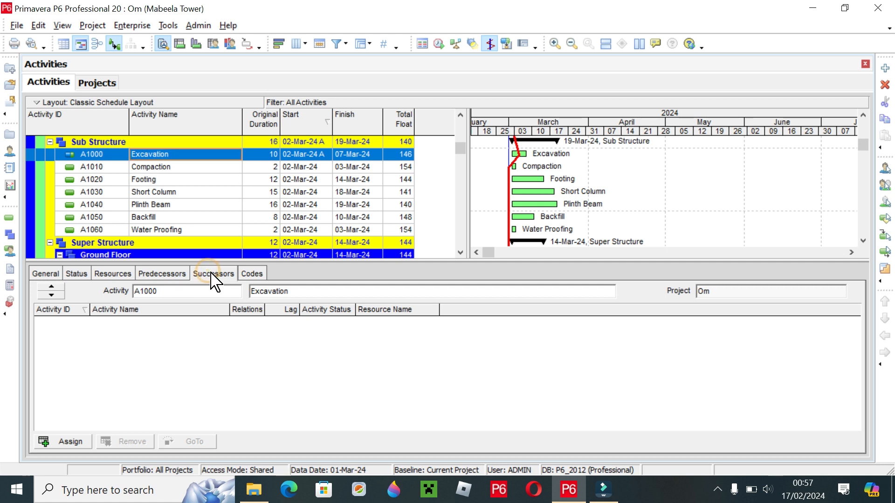
click(70, 441)
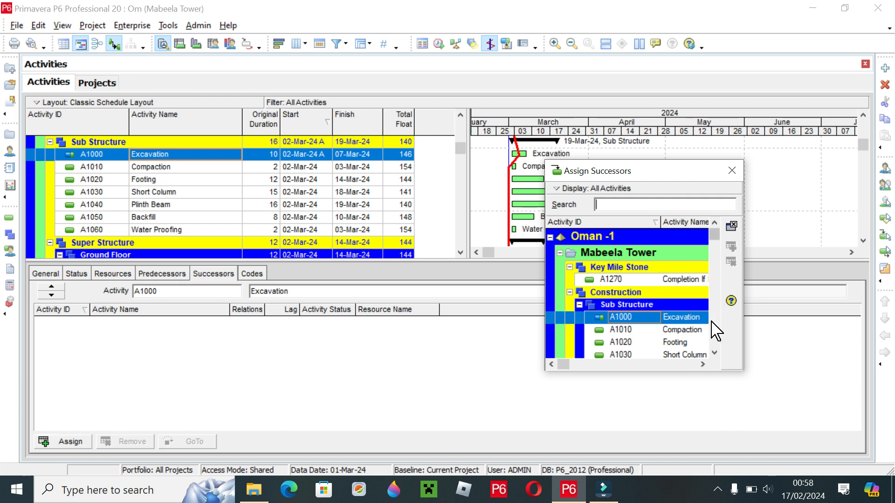
scroll(714, 354, down, 4)
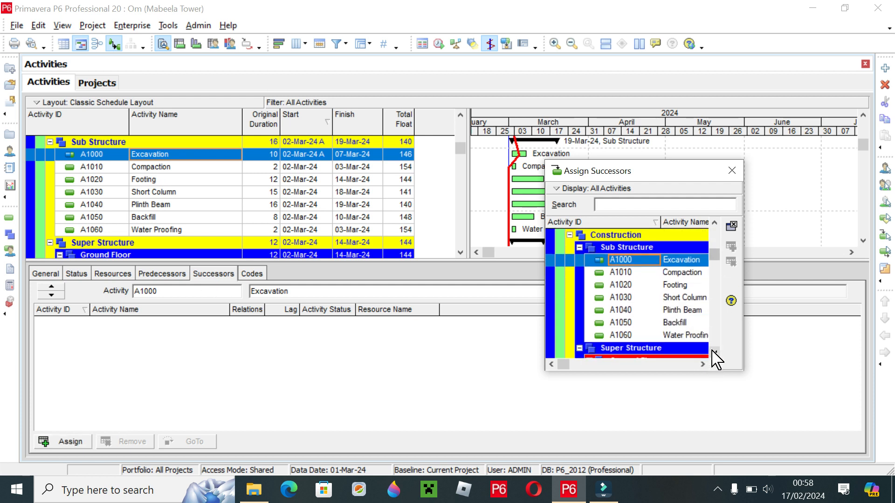
click(681, 280)
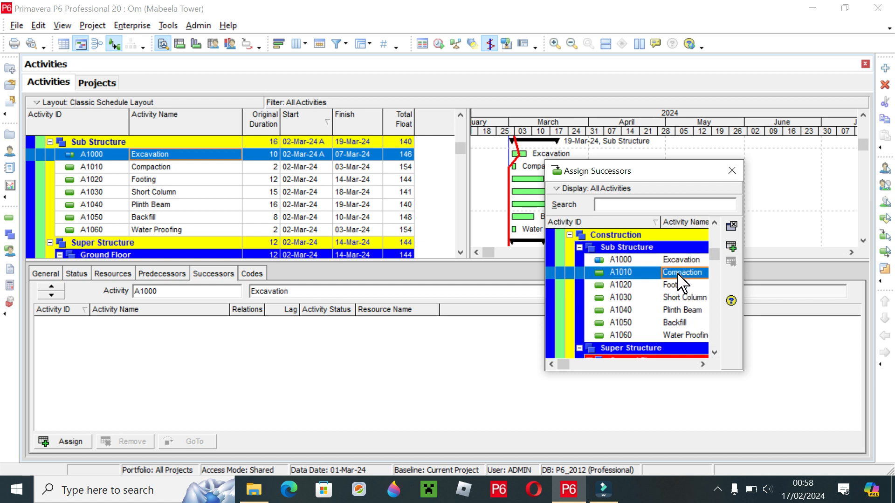
click(731, 247)
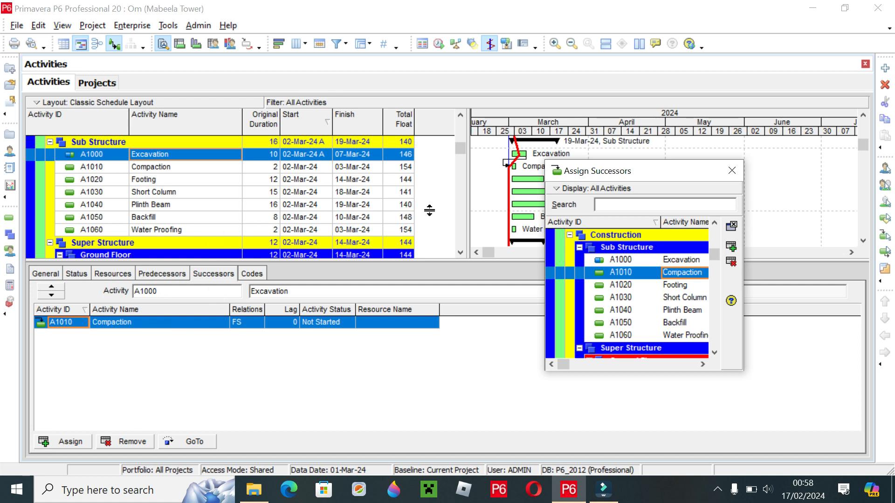
- Assign Footing (A1020) as the successor of Compaction (A1010)
click(156, 167)
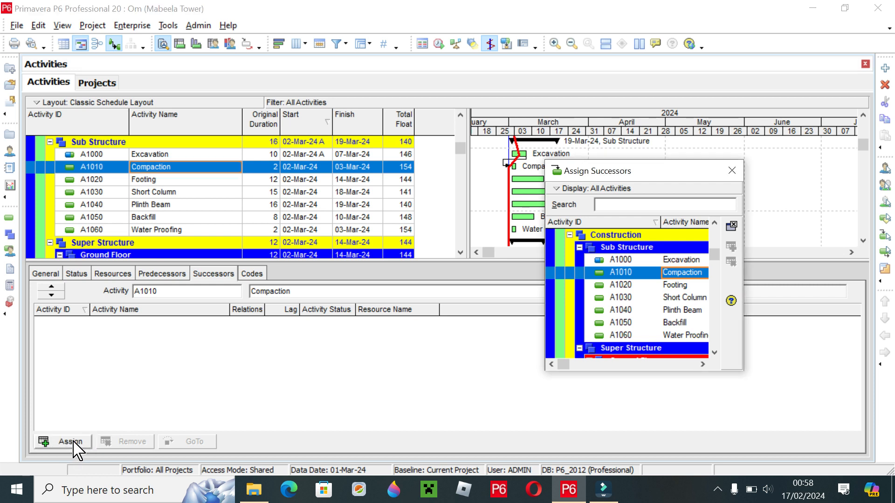
click(679, 287)
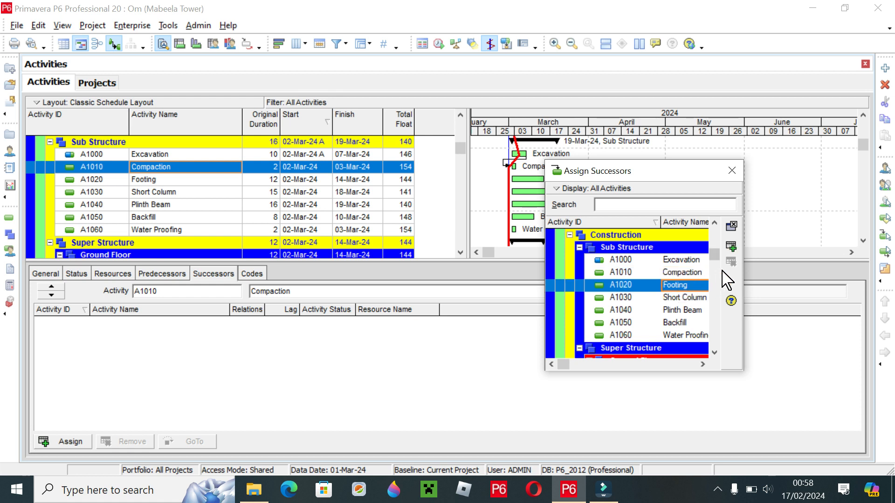
click(731, 246)
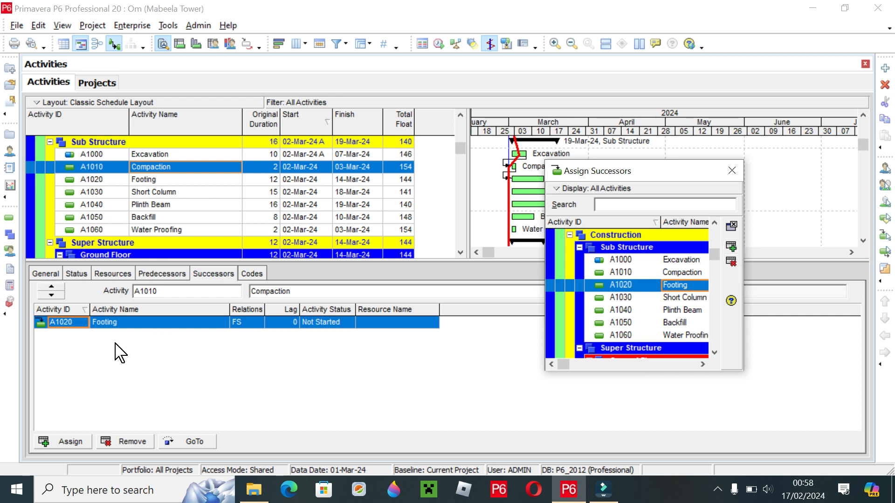
- Assign Plinth Beam (A1040) as the successor of Short Column (A1030)
click(156, 194)
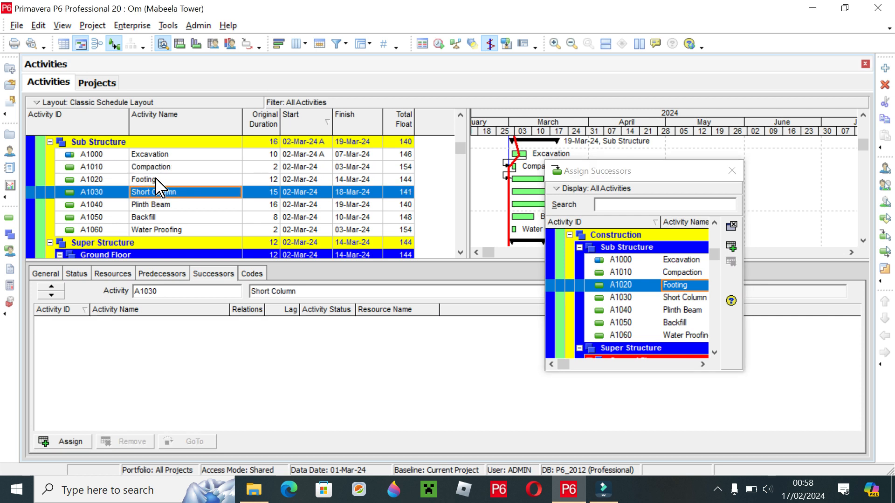
click(70, 441)
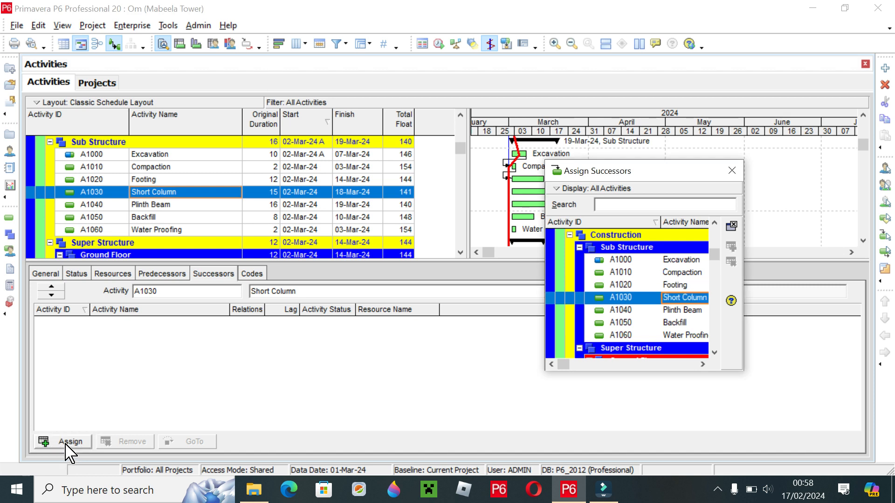
click(687, 310)
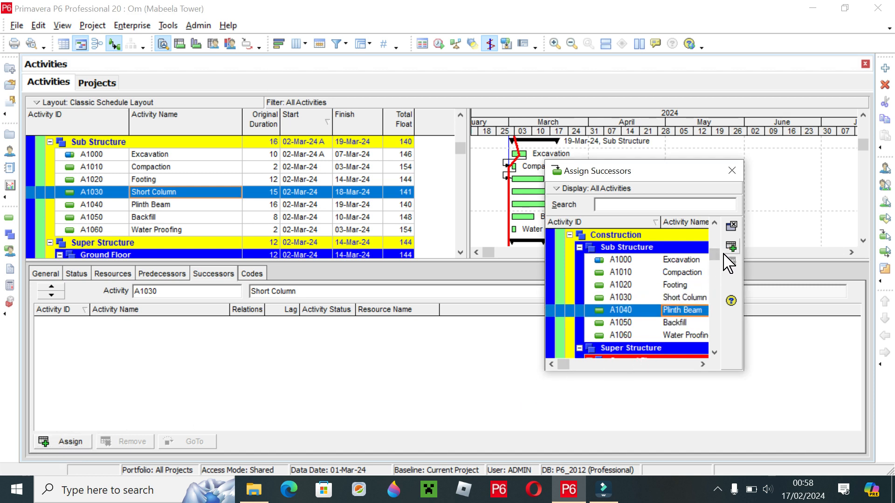
click(735, 245)
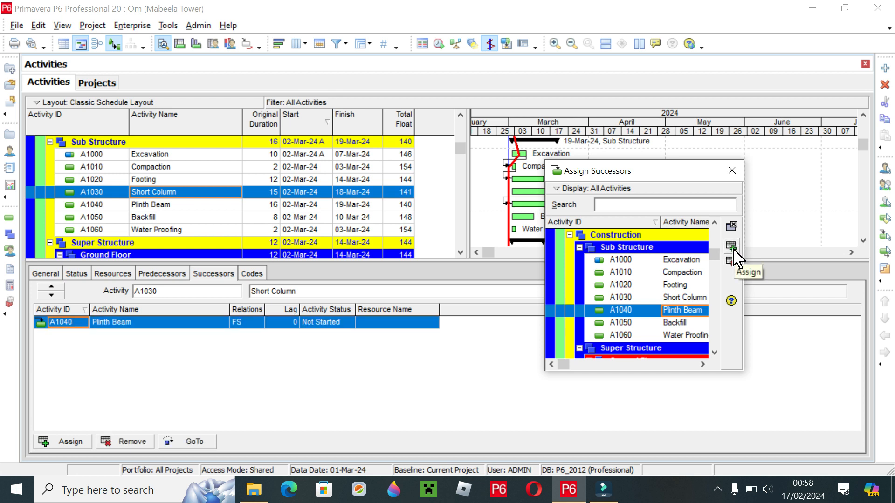
- Assign Backfill (A1050) as the successor of Plinth Beam (A1040)
click(163, 208)
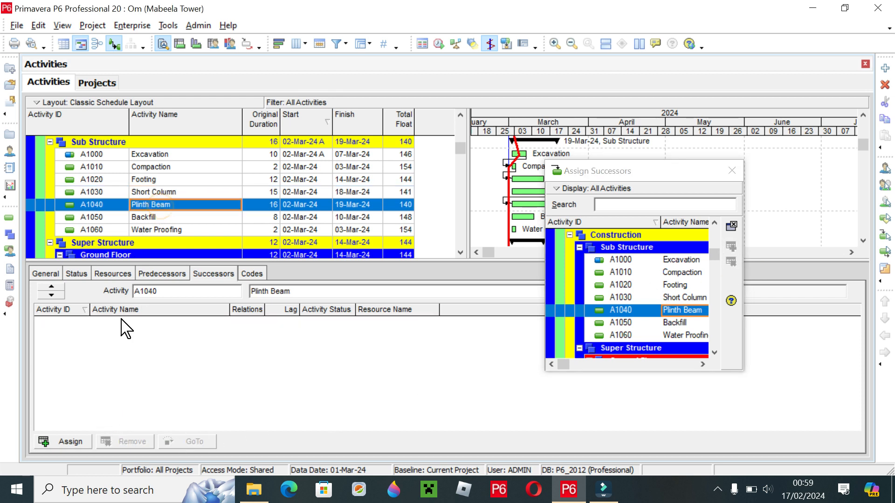
click(61, 443)
click(676, 323)
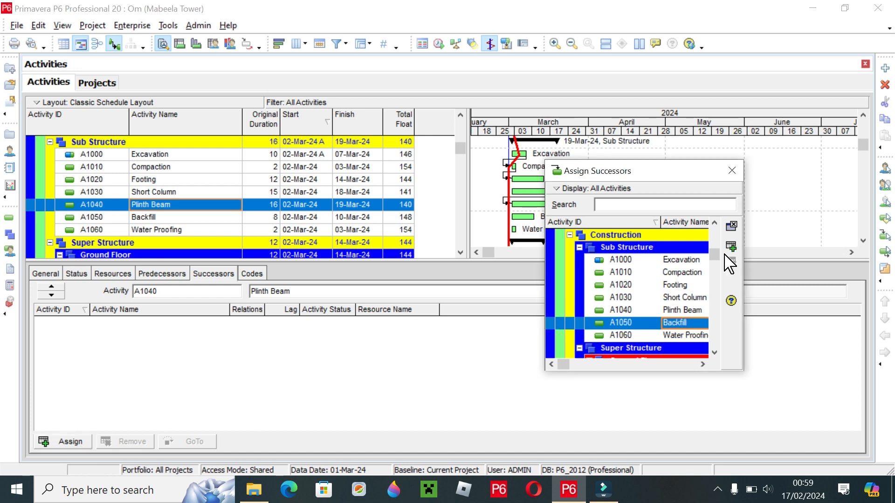
click(731, 246)
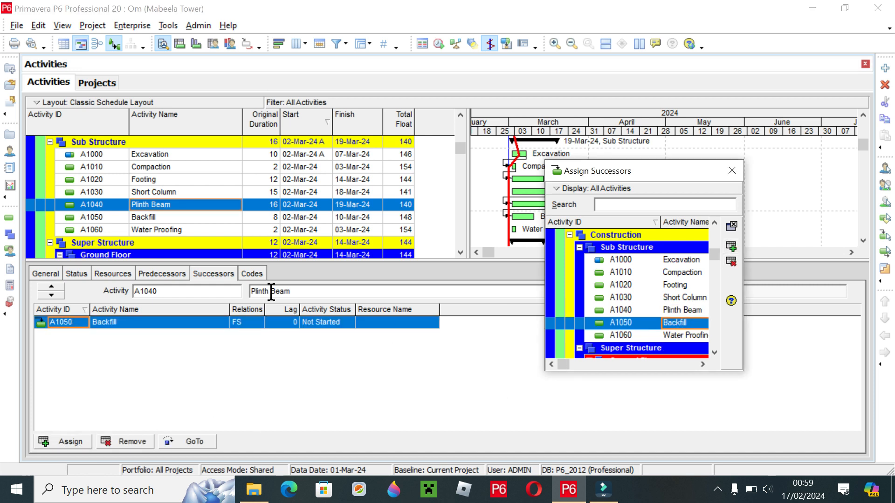
- Assign Water Proofing (A1060) as the successor of Backfill (A1050)
click(159, 217)
click(86, 441)
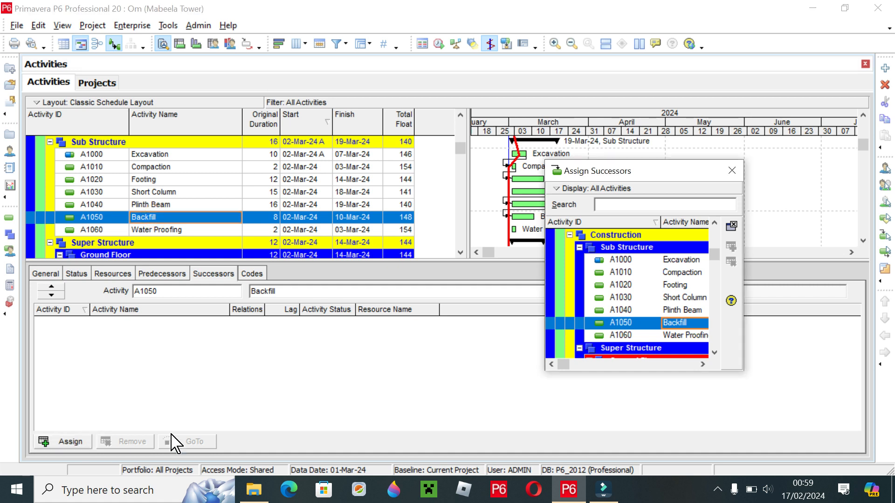
click(685, 336)
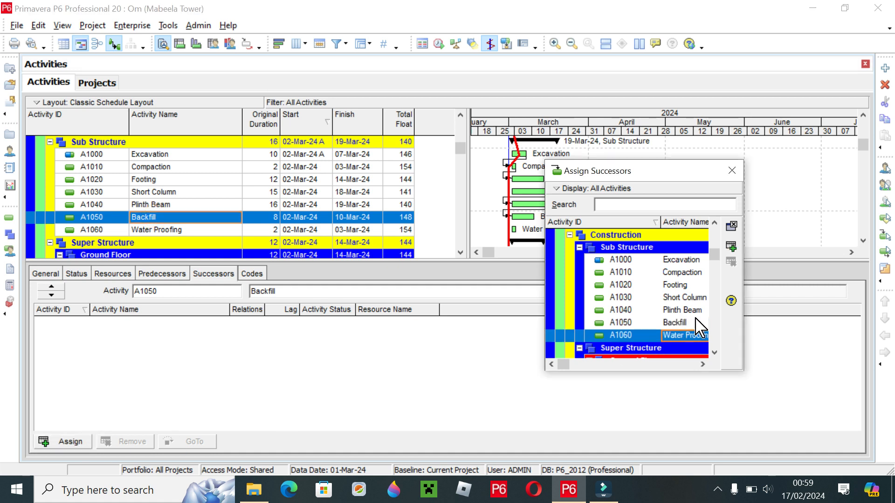
click(730, 246)
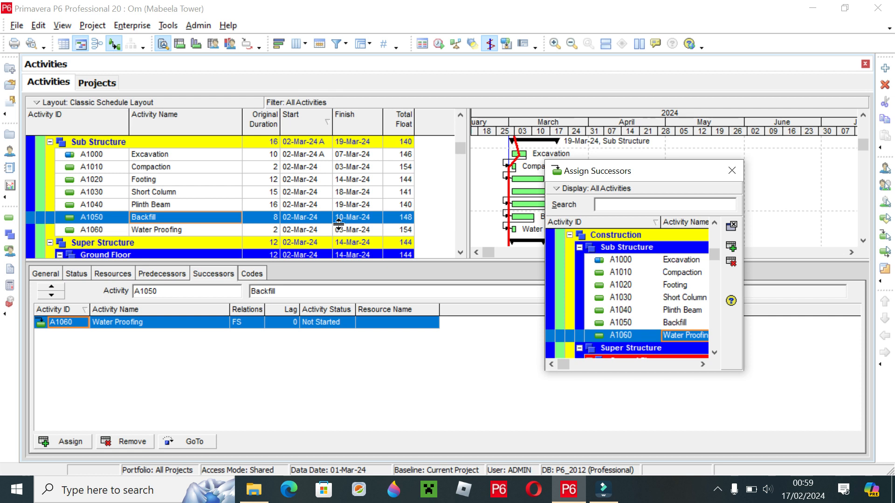
- Assign Plinth Beam (A1040) as the predecessor of the Ground Floor Column (A1070)
click(732, 170)
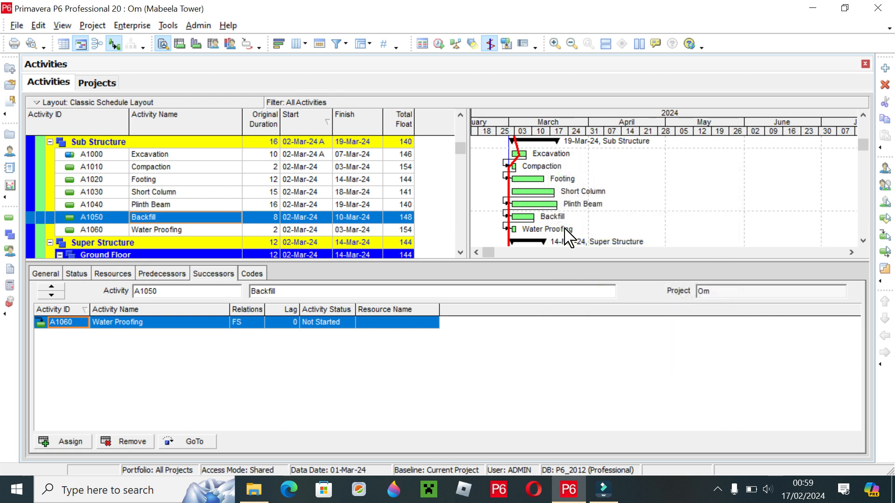
click(460, 253)
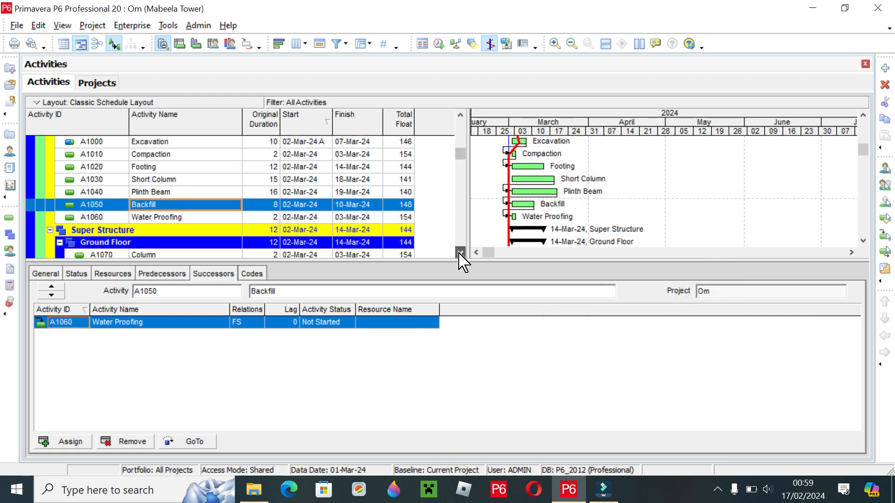
click(460, 253)
click(460, 252)
click(460, 252)
click(460, 252)
click(461, 253)
click(460, 253)
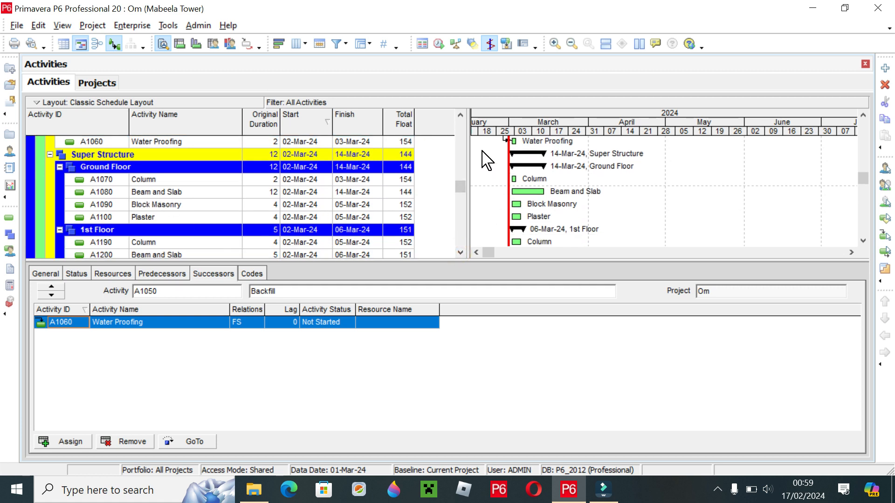
click(460, 115)
click(460, 115)
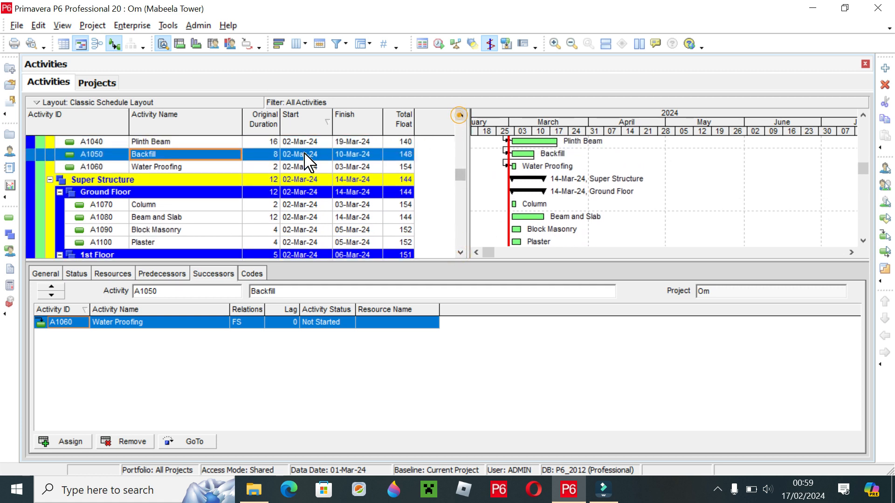
click(151, 204)
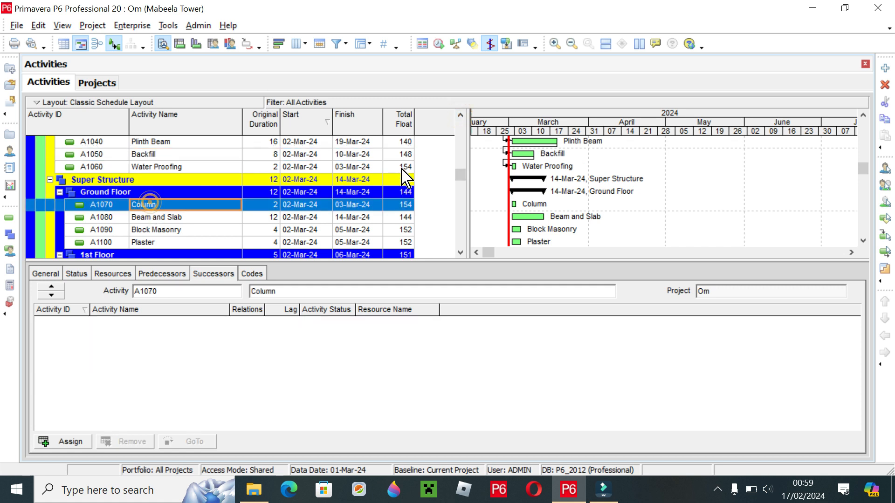
click(460, 115)
click(460, 115)
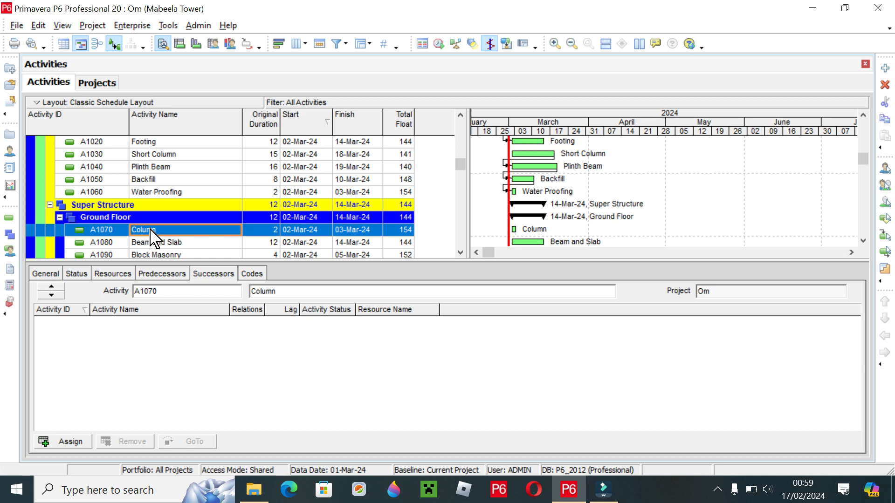
click(163, 274)
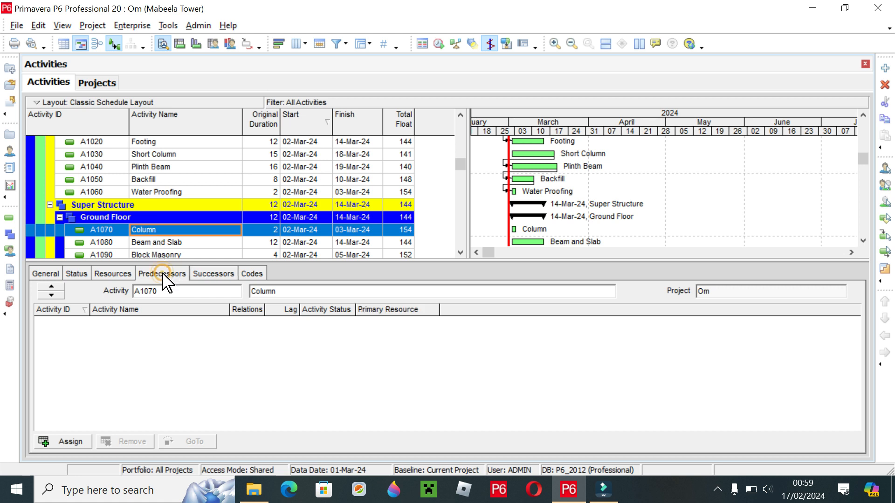
click(74, 442)
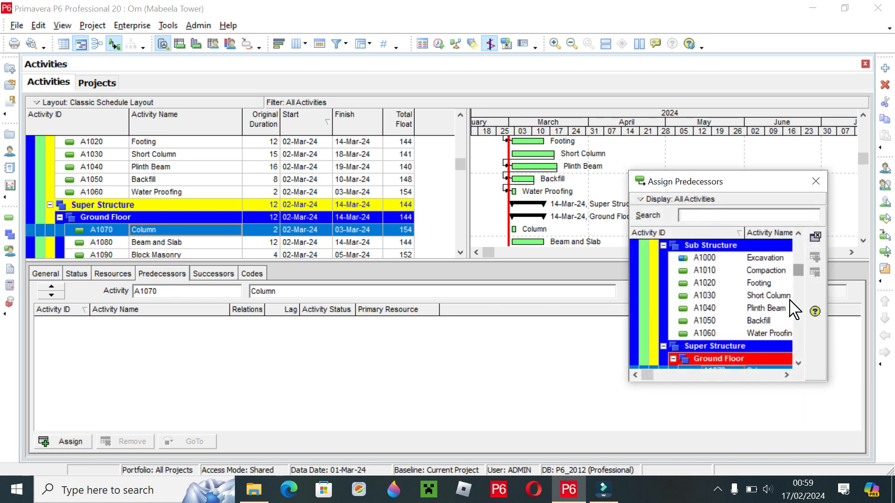
click(761, 310)
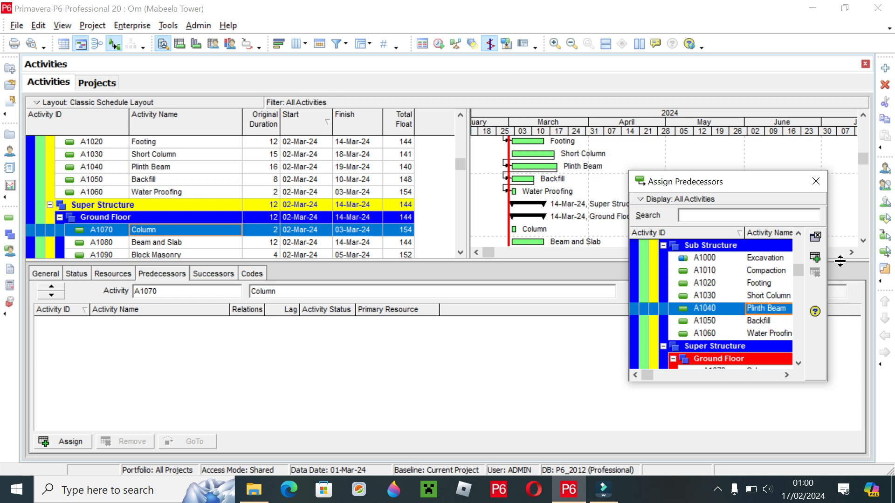
click(814, 257)
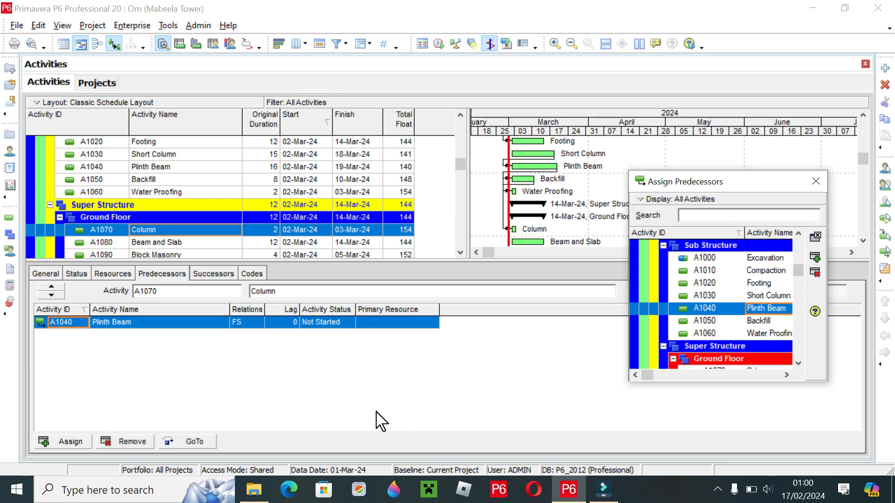
- Assign Beam and Slab (A1080) as the successor of the Ground Floor Column (A1070)
click(215, 275)
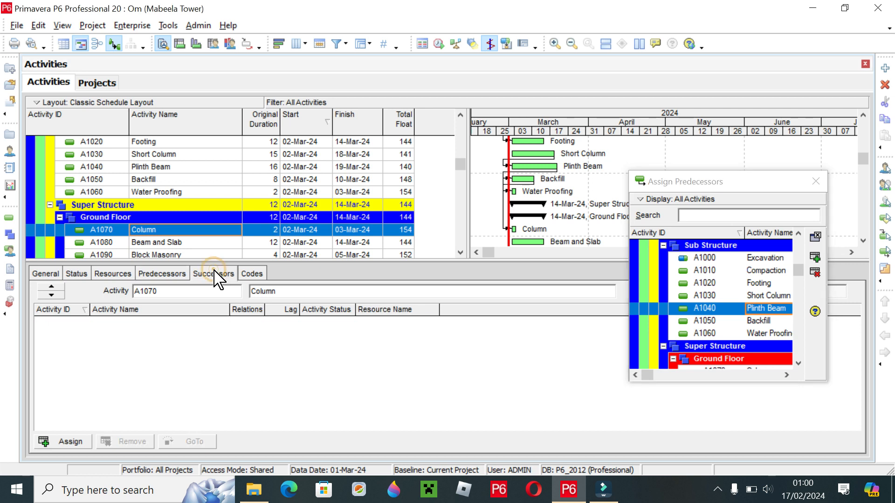
click(176, 232)
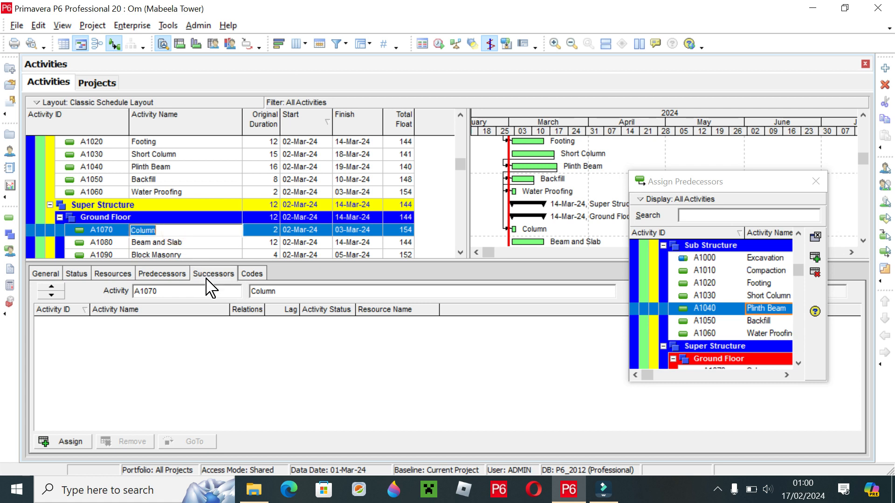
scroll(160, 247, down, 1)
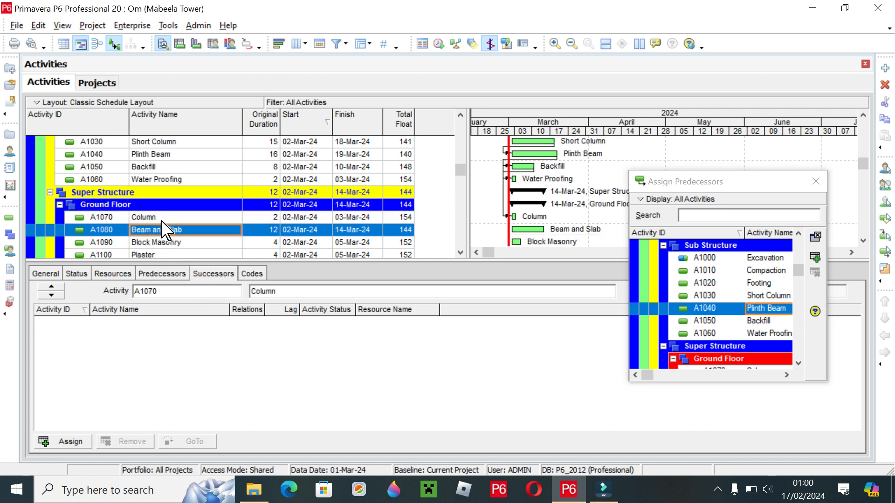
click(161, 218)
click(78, 440)
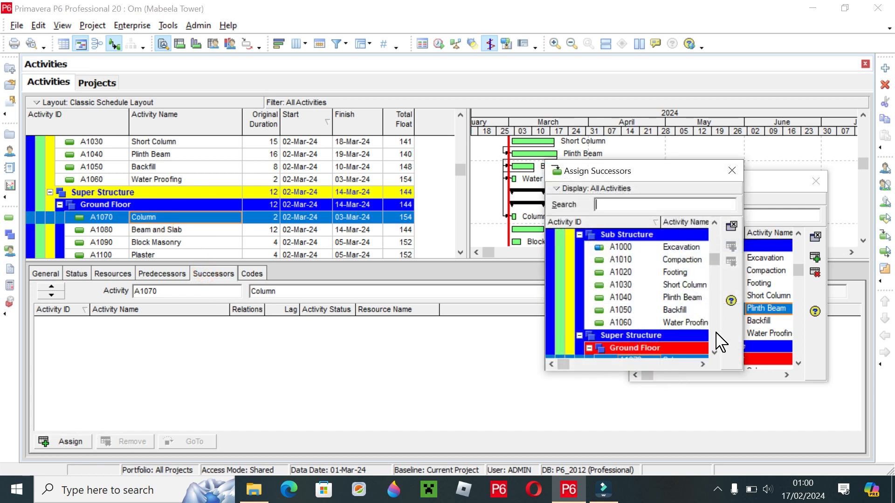
click(715, 353)
click(715, 353)
click(715, 353)
click(714, 353)
click(715, 353)
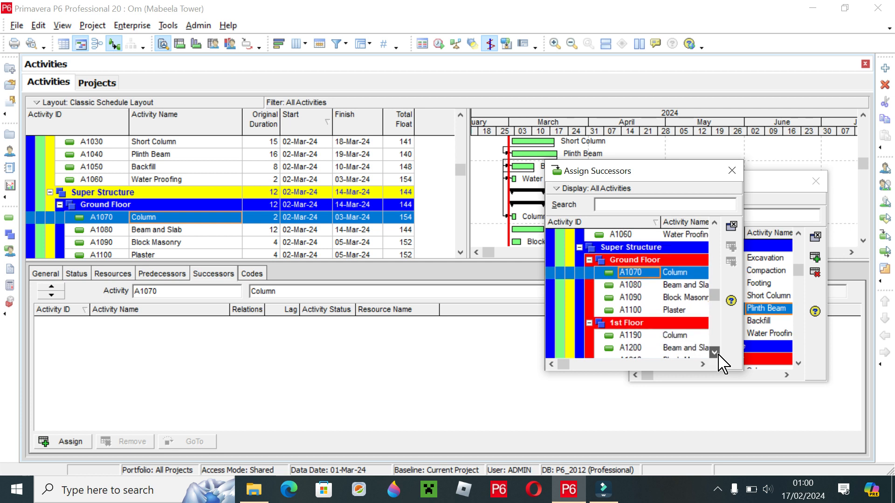
click(678, 285)
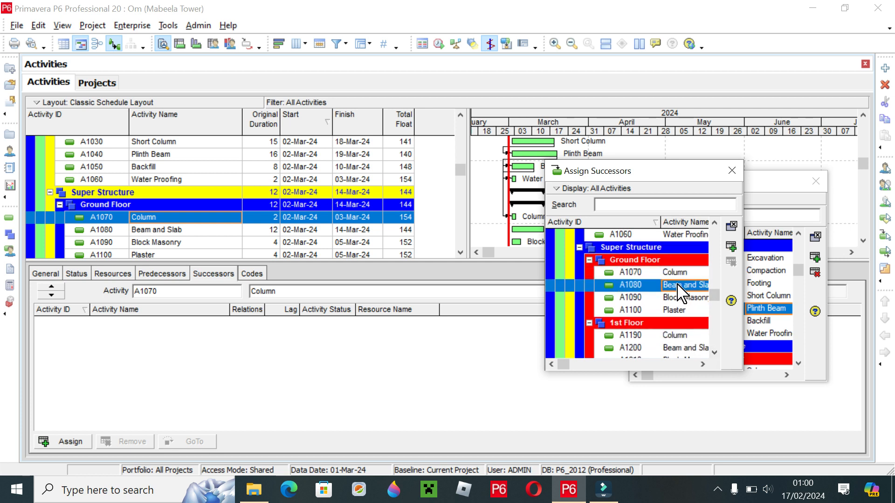
click(730, 247)
- Assign Block Masonry (A1090) as the successor of the Ground Floor Beam and Slab (A1080)
click(175, 232)
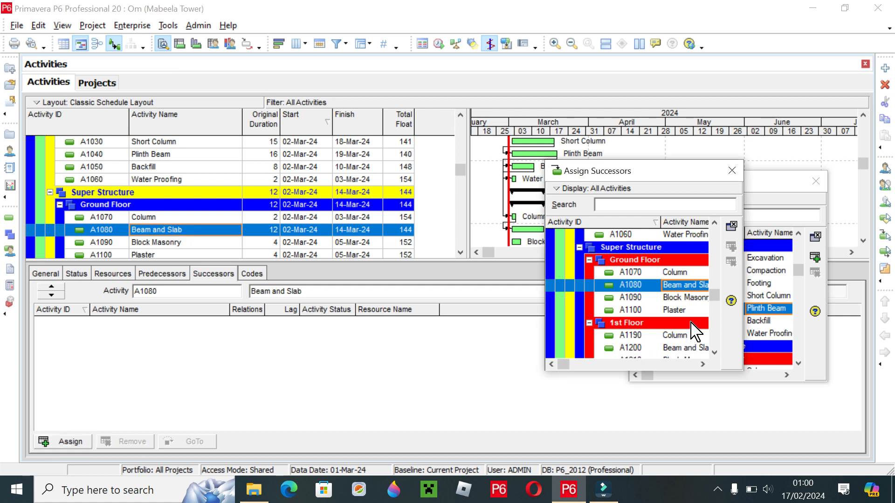
click(689, 299)
click(731, 248)
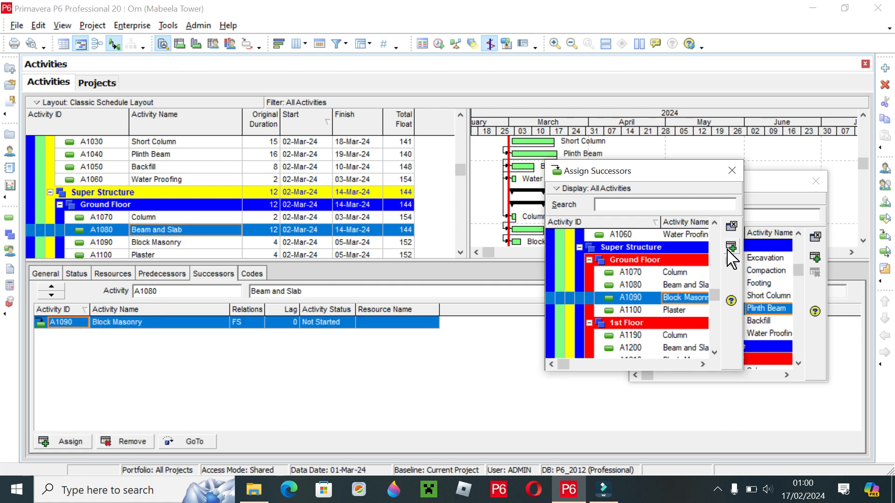
- Assign Plaster (A1100) as the successor of the Ground Floor Block Masonry (A1090)
click(164, 242)
click(70, 442)
click(691, 310)
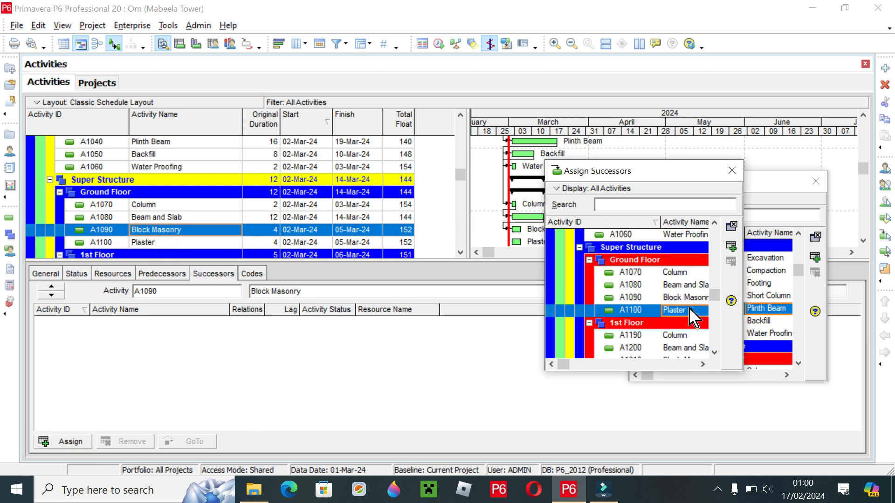
click(732, 247)
click(269, 174)
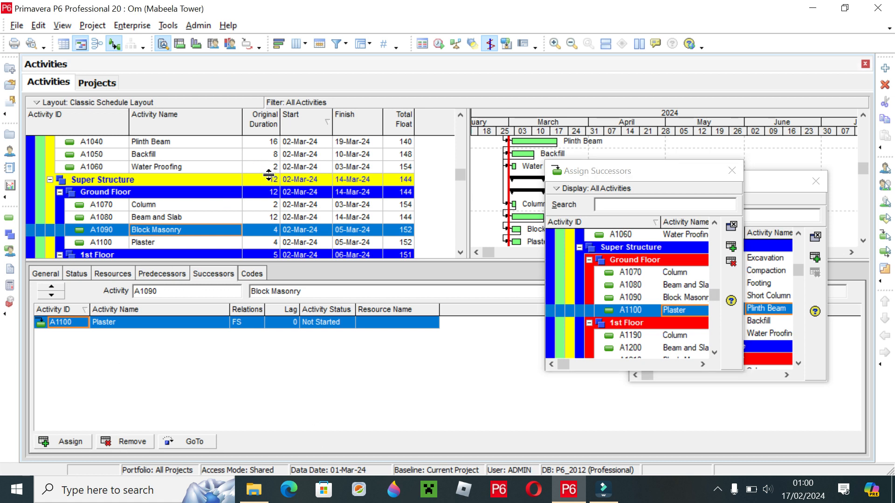
- Assign the Ground Floor Beam and Slab (A1080) as the predecessor of the 1st Floor Column (A1190)
click(460, 253)
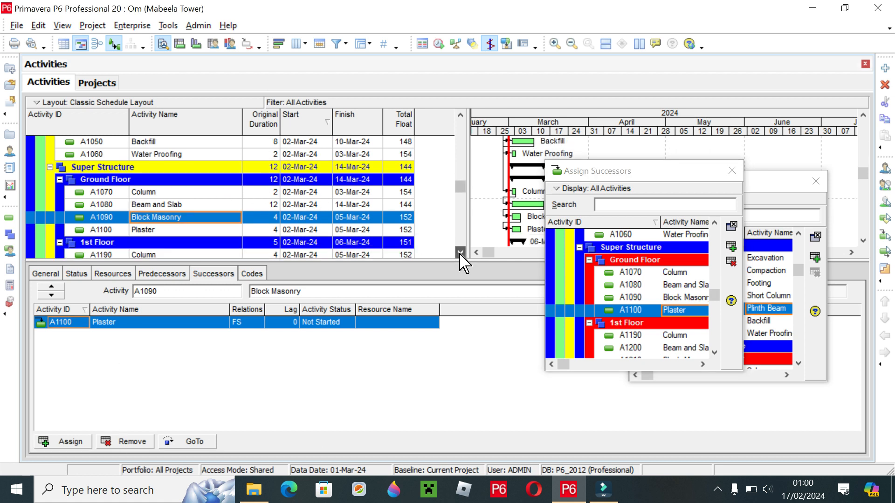
click(460, 252)
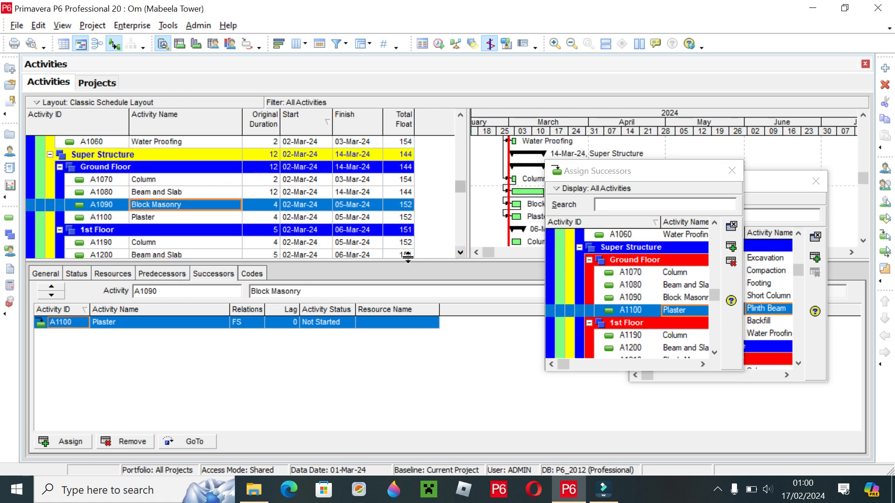
click(460, 252)
click(459, 252)
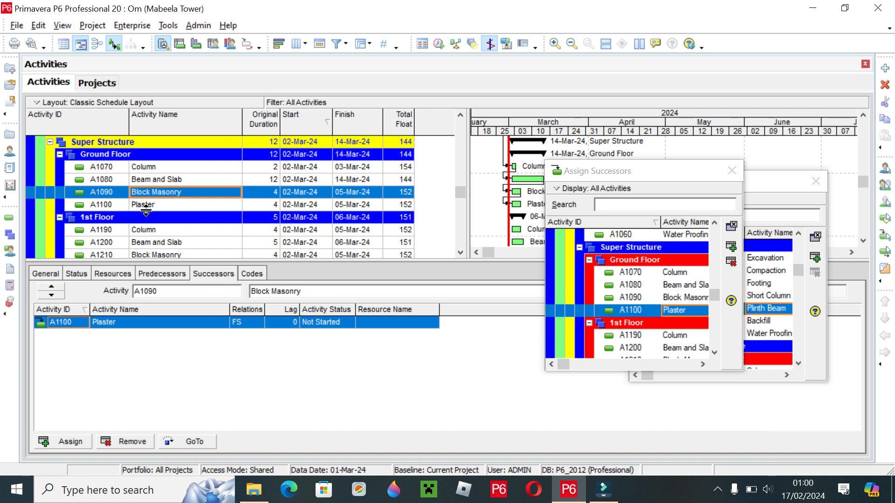
click(152, 229)
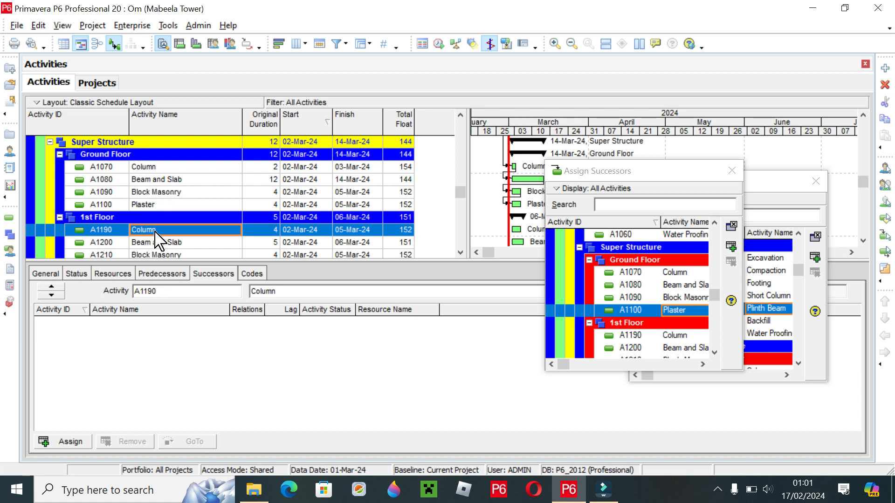
click(166, 274)
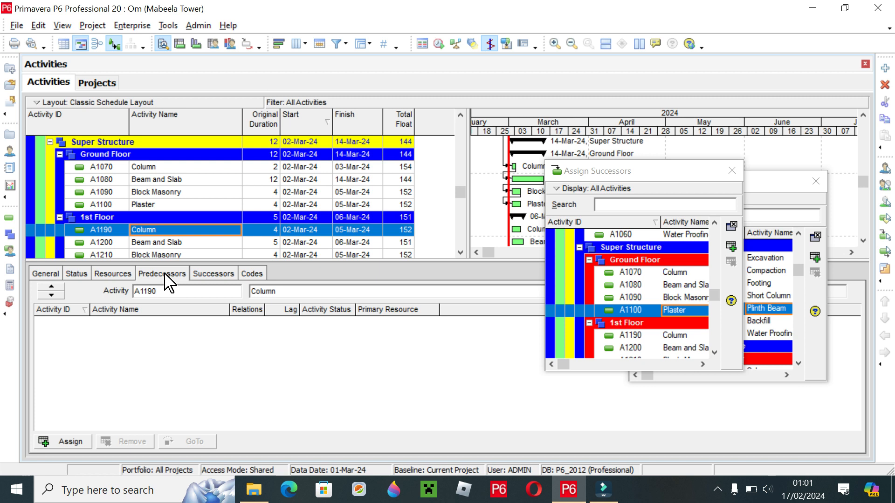
click(67, 441)
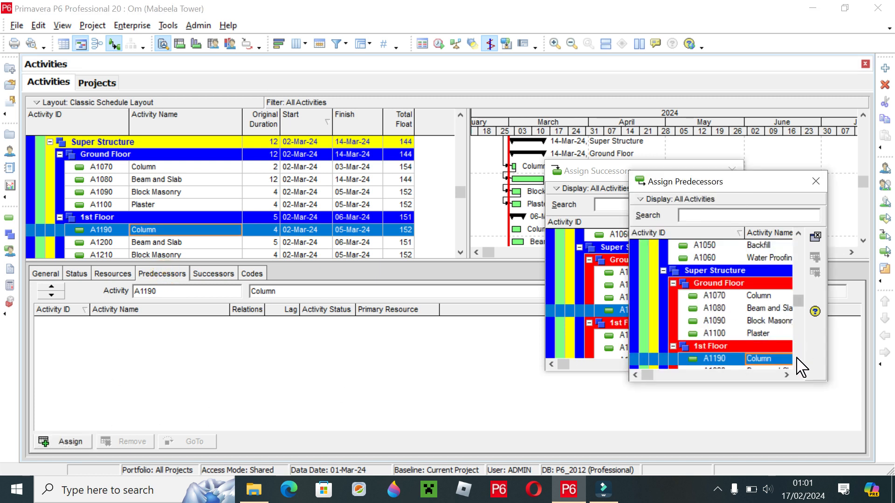
click(764, 309)
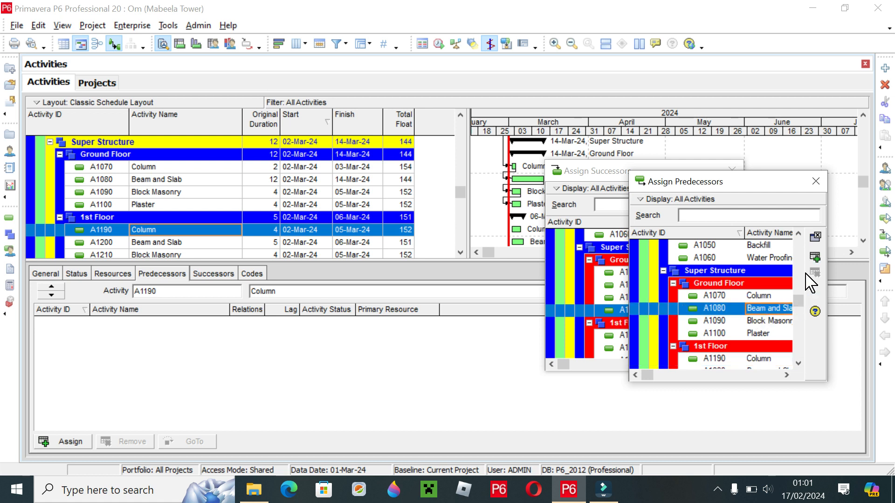
click(815, 257)
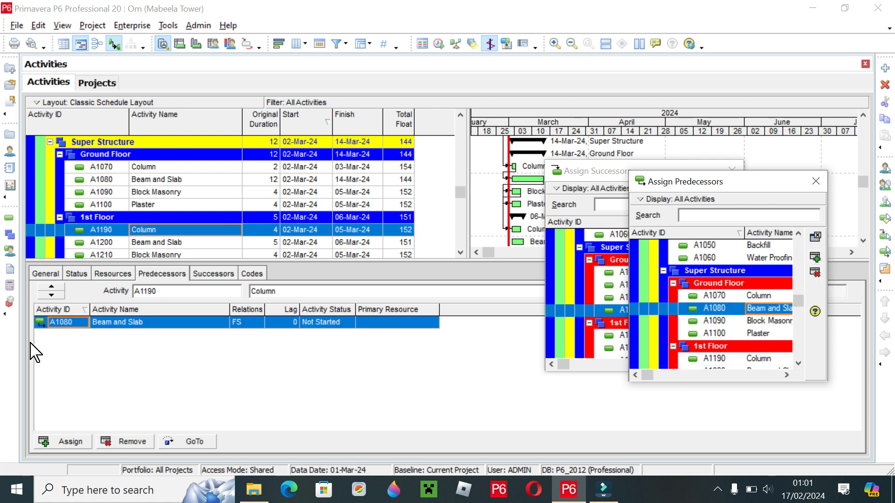
- Assign Beam and Slab (A1200) as the successor of the 1st Floor Column (A1190)
click(158, 238)
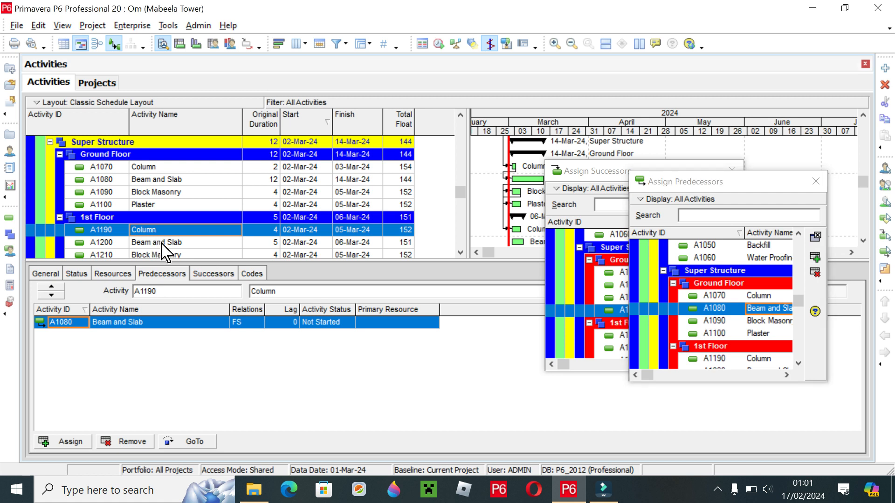
scroll(160, 238, down, 1)
click(156, 217)
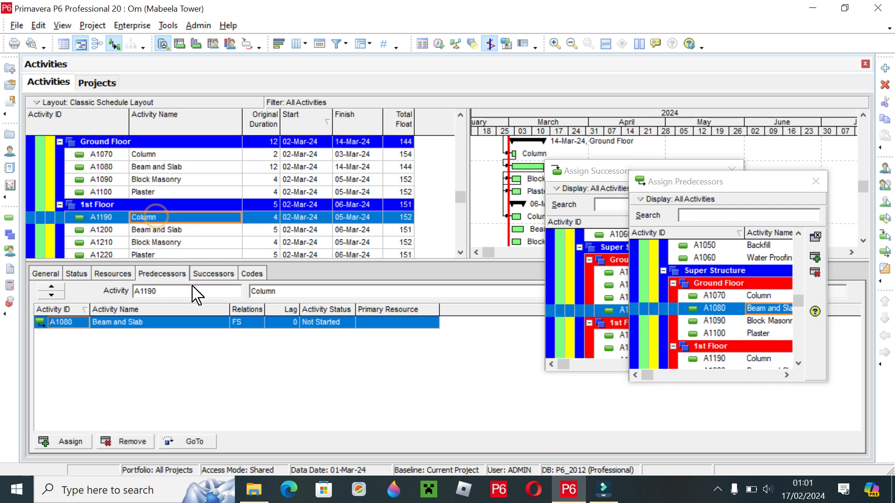
click(215, 274)
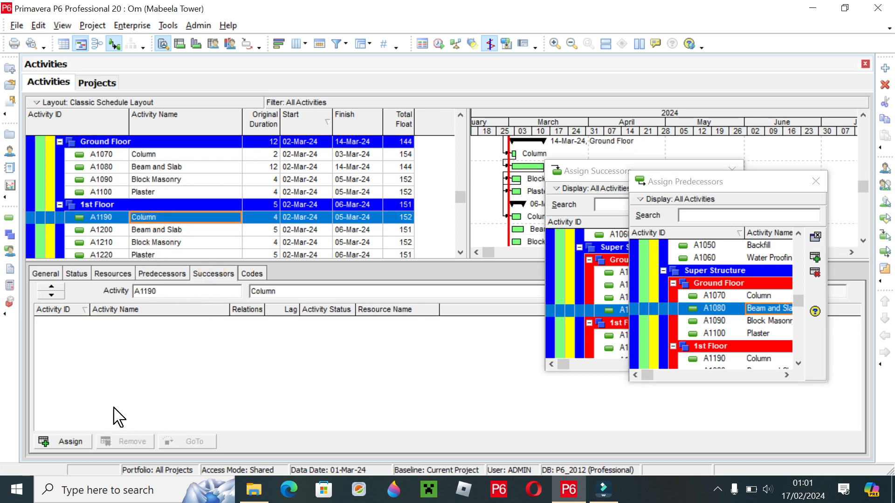
click(64, 442)
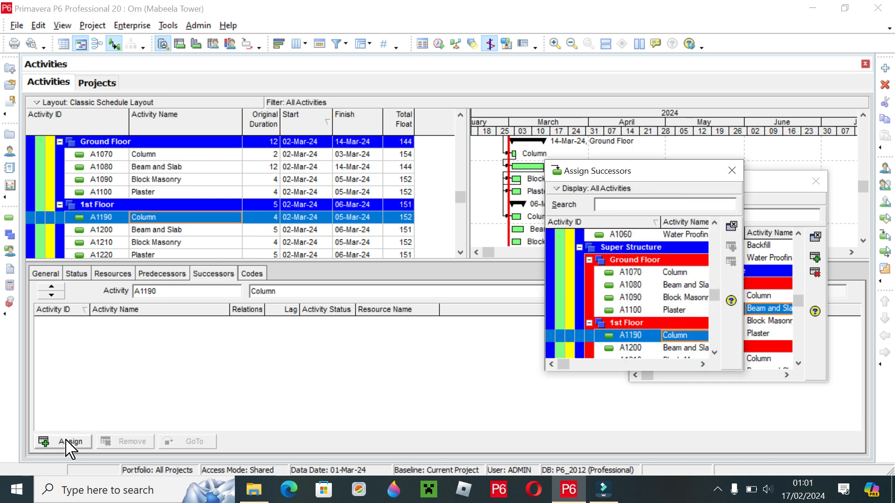
click(715, 353)
click(714, 353)
click(715, 353)
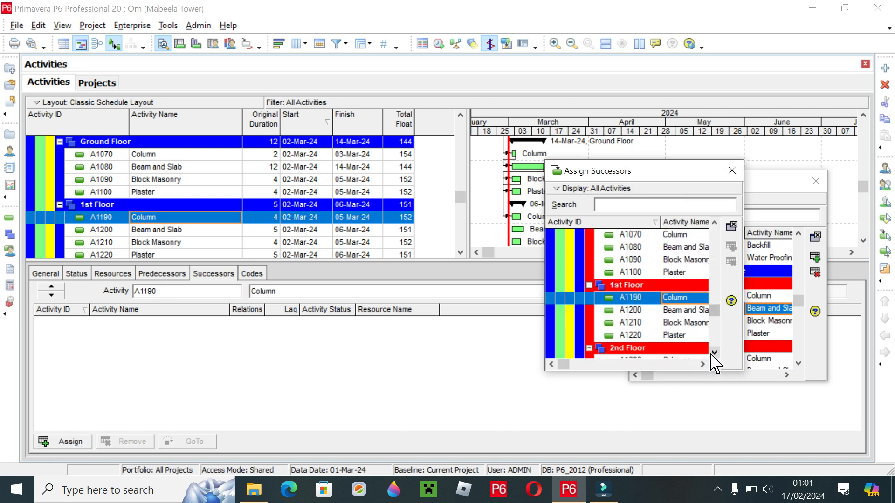
click(678, 311)
click(731, 246)
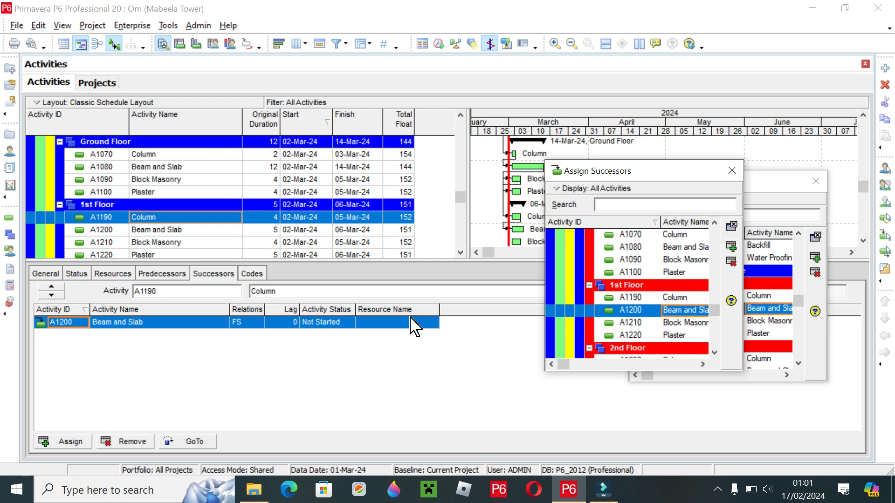
- Assign Block Masonry (A1210) as the successor of the 1st Floor Beam and Slab (A1200)
click(163, 230)
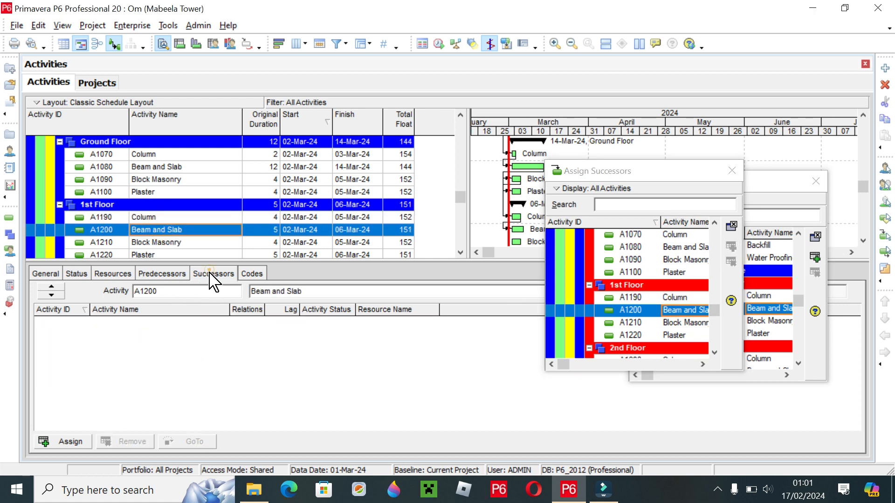
click(65, 442)
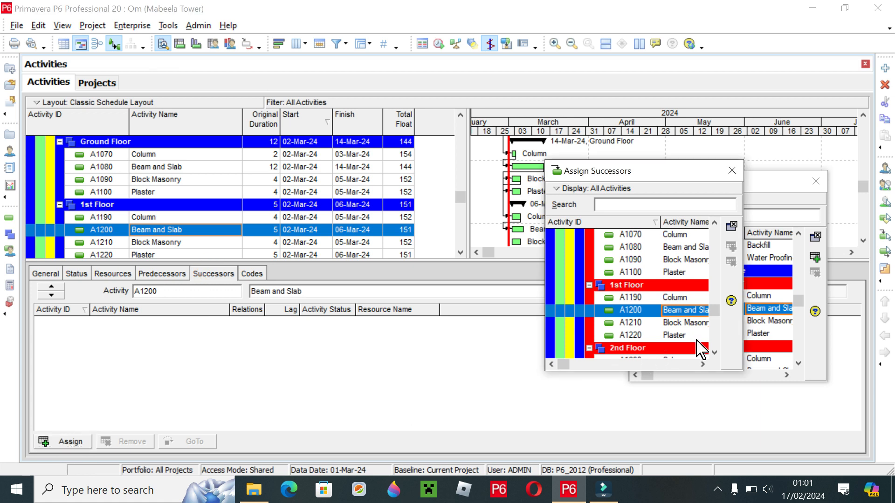
click(685, 323)
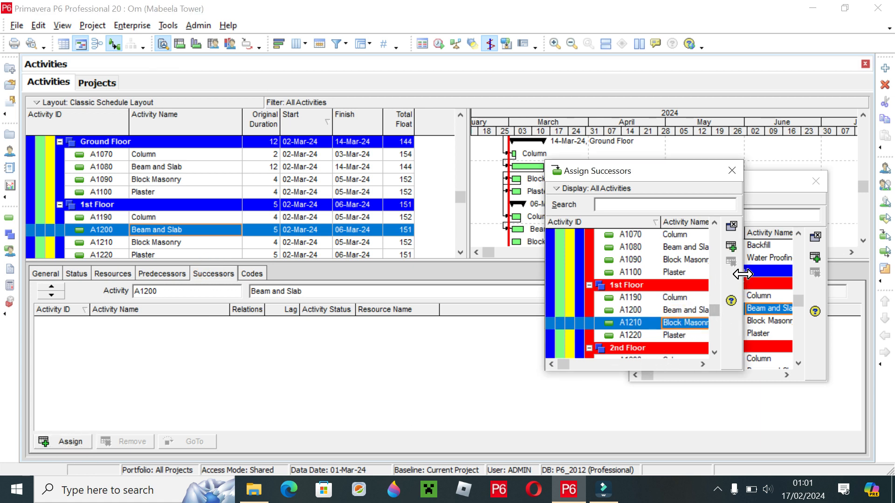
click(730, 246)
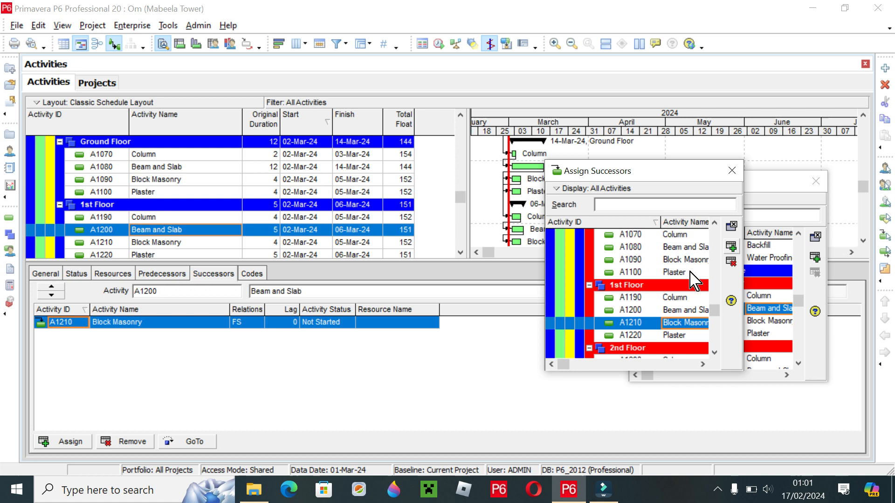
- Assign Plaster (A1220) as the successor of the 1st Floor Block Masonry (A1210) and close both assignment dialogs
click(151, 242)
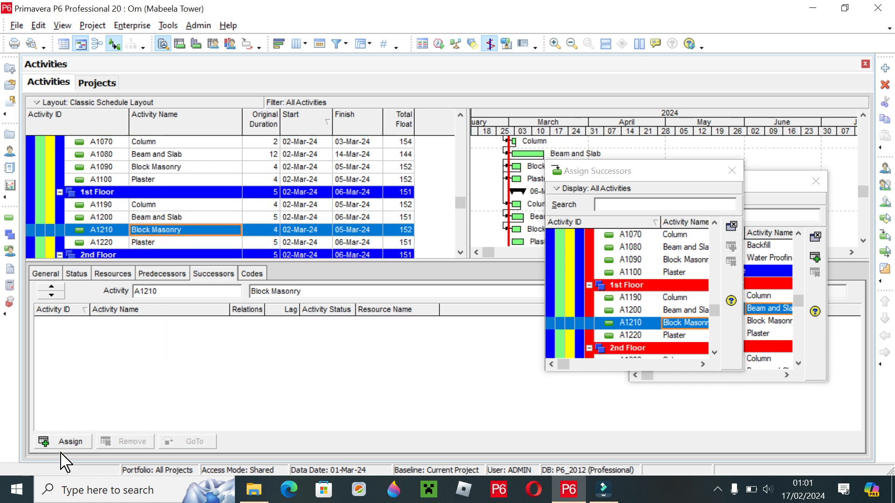
click(678, 335)
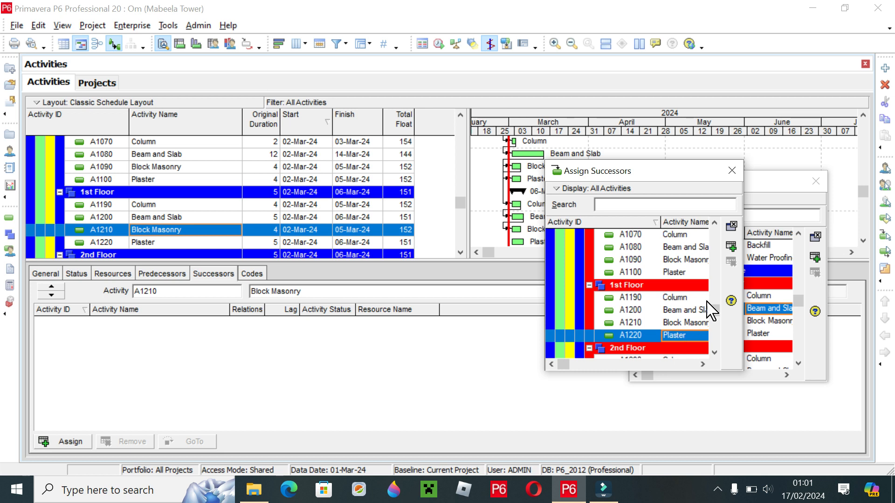
click(734, 248)
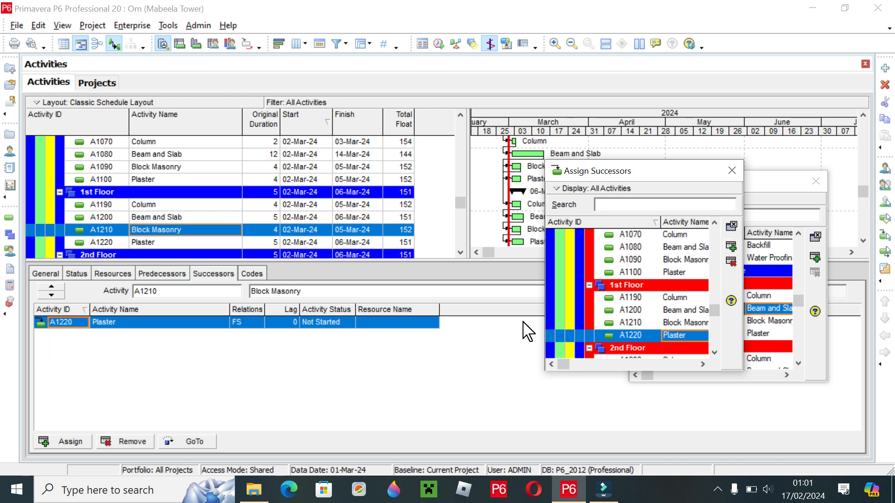
click(732, 171)
click(816, 181)
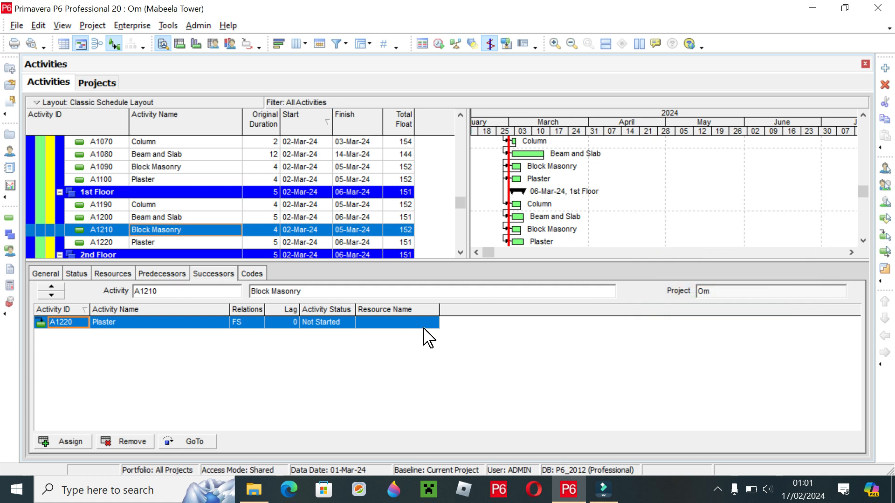
- Change the relationship type between Excavation (A1000) and its successor Compaction (A1010) to FF
drag(457, 208, 457, 140)
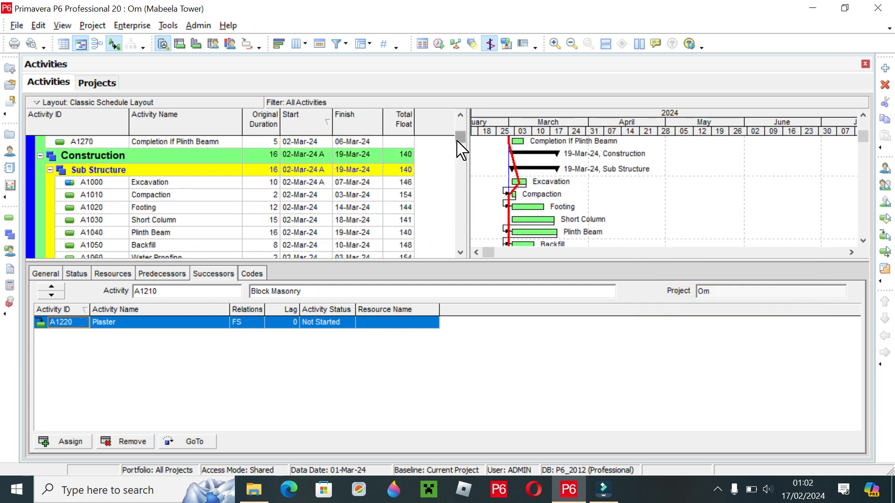
drag(458, 120, 468, 247)
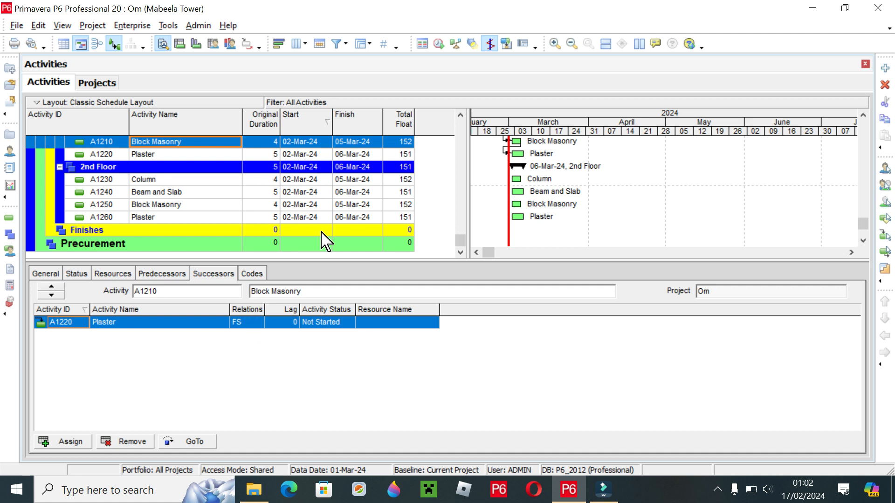
scroll(320, 236, up, 3)
scroll(307, 209, up, 8)
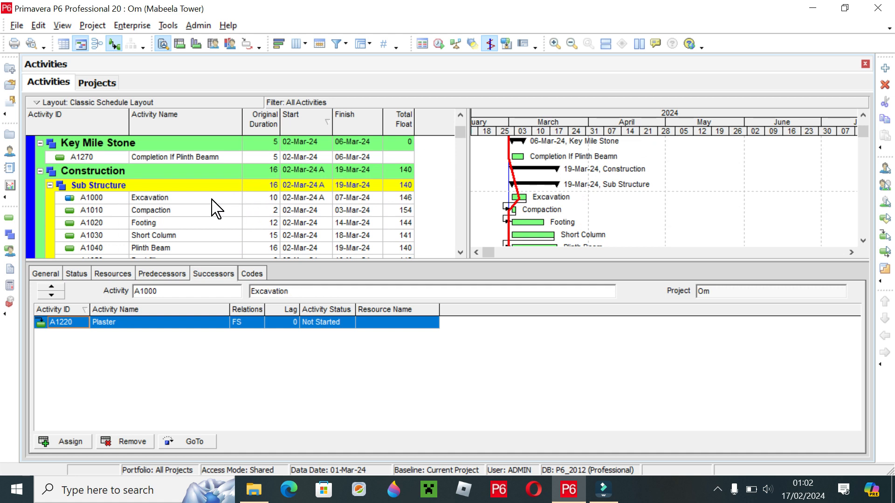
click(214, 200)
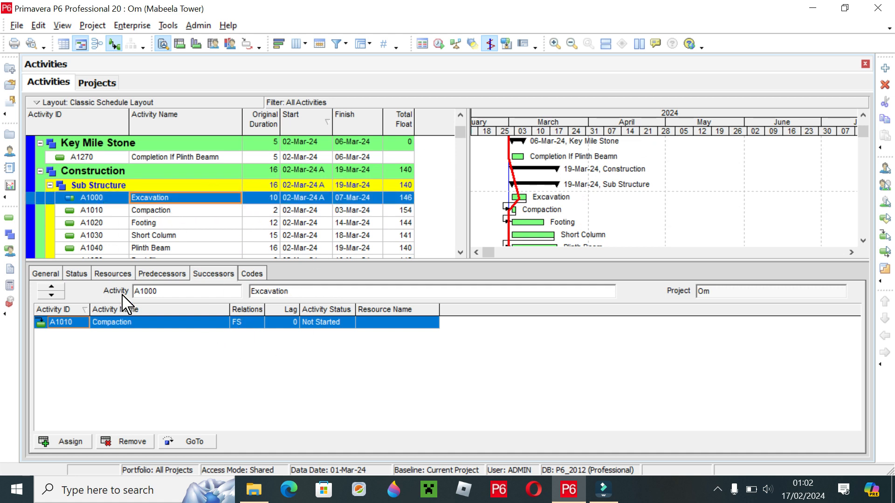
click(249, 322)
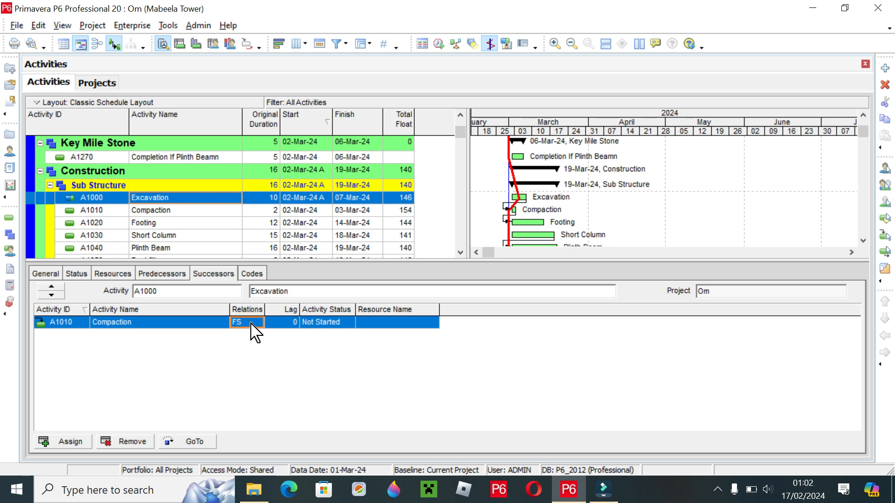
click(257, 323)
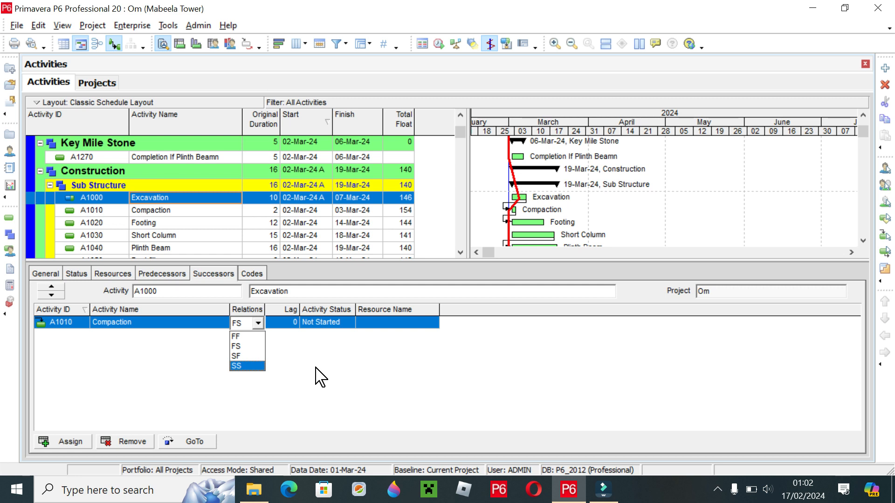
click(251, 336)
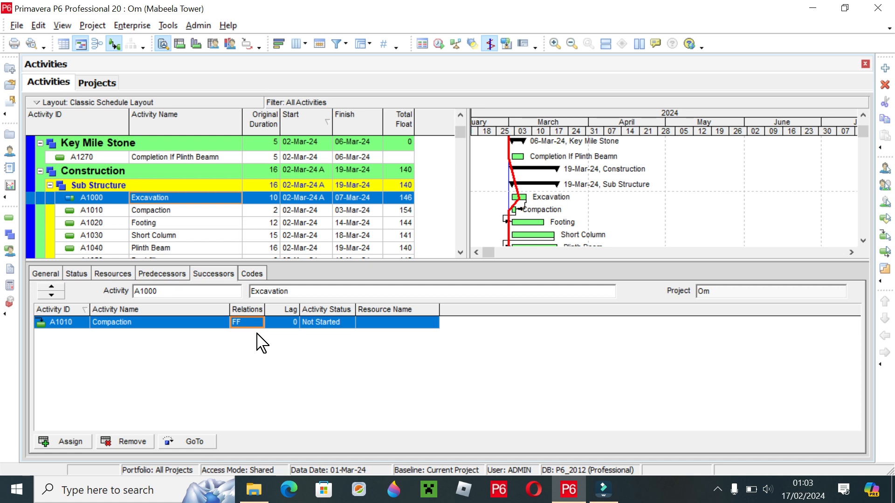
- Change the relationship type of Excavation's successor Compaction to SF
click(251, 323)
click(258, 323)
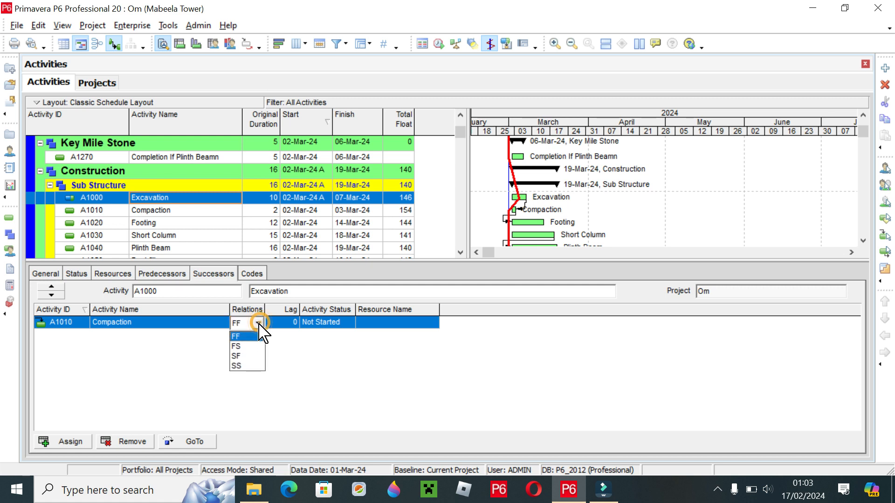
click(256, 357)
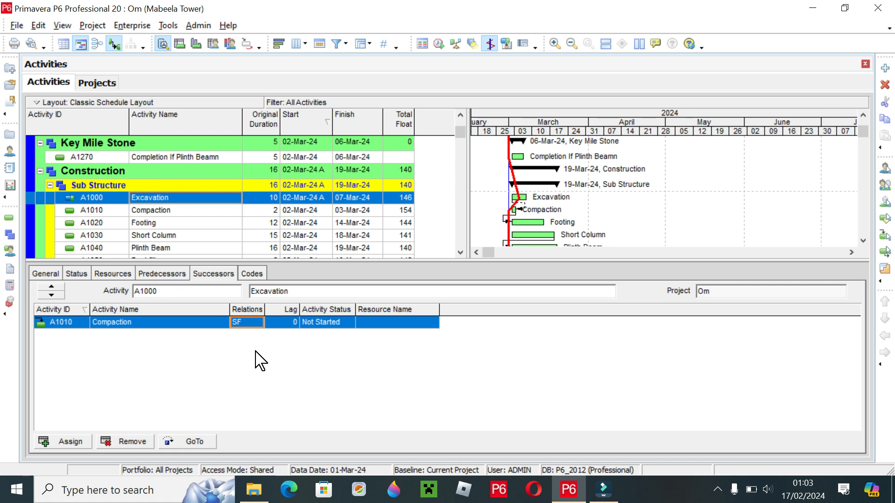
- Try the SS relationship type between Excavation and Compaction, and set it back to FS
click(247, 323)
click(257, 323)
click(254, 367)
click(256, 323)
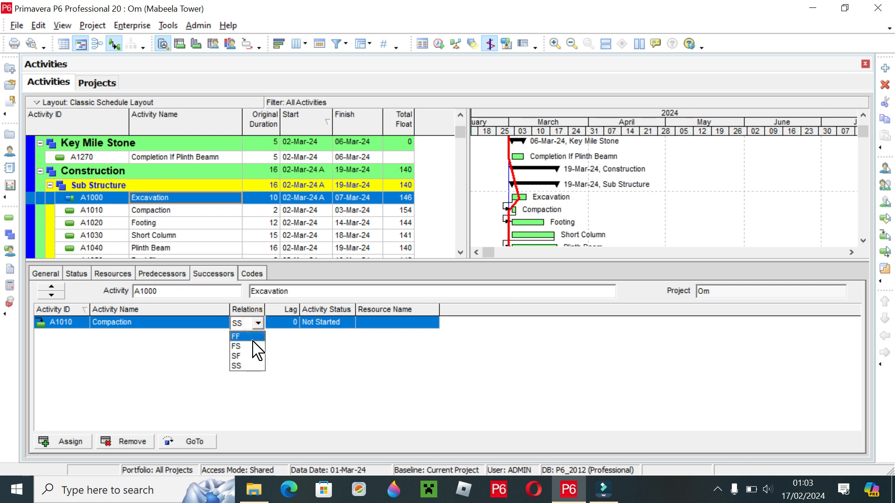
click(256, 347)
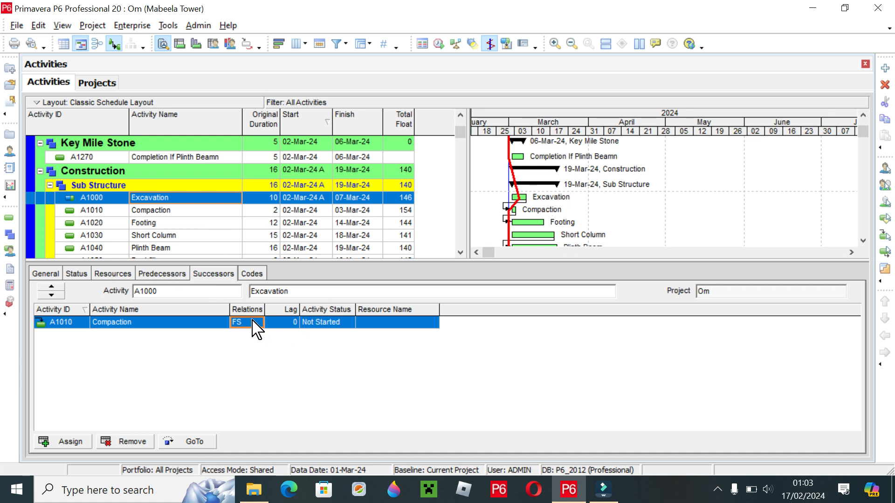
- Check the successors assigned to the Sub Structure's Footing, Short Column and Plinth Beam activities
click(158, 224)
click(169, 235)
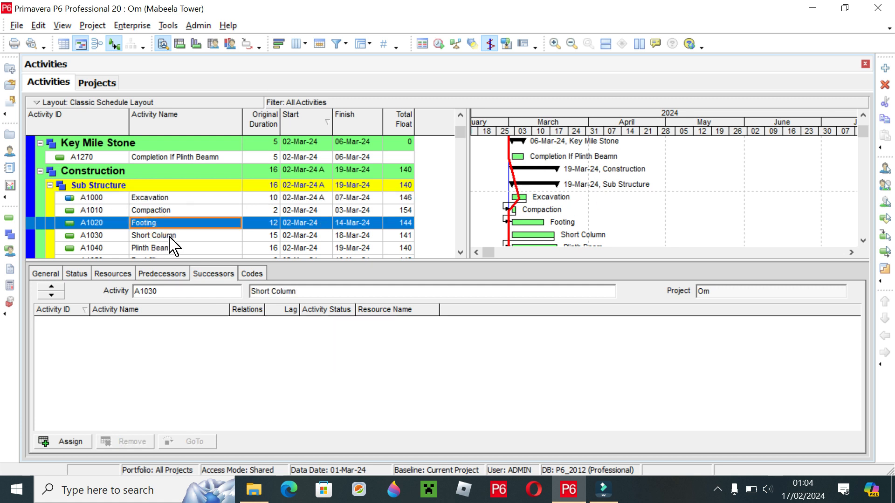
click(171, 242)
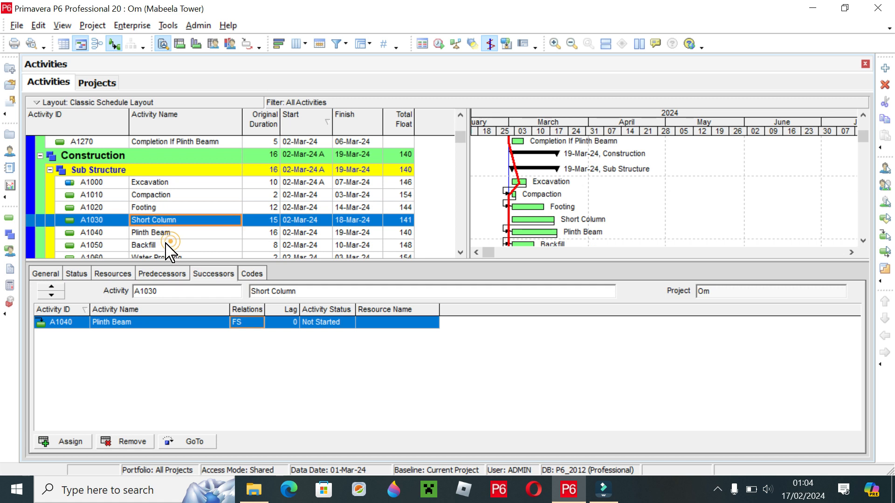
click(164, 241)
click(182, 222)
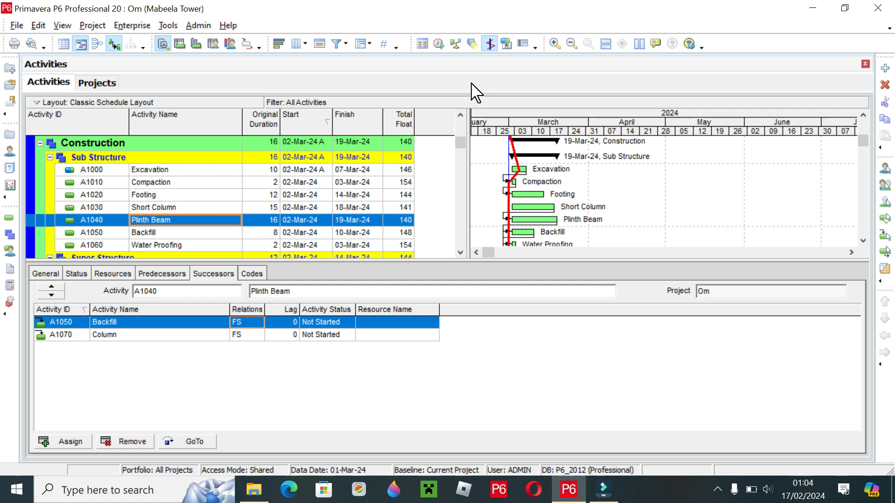
- Schedule the project to recalculate the activity dates from the assigned relationships
click(438, 43)
click(594, 190)
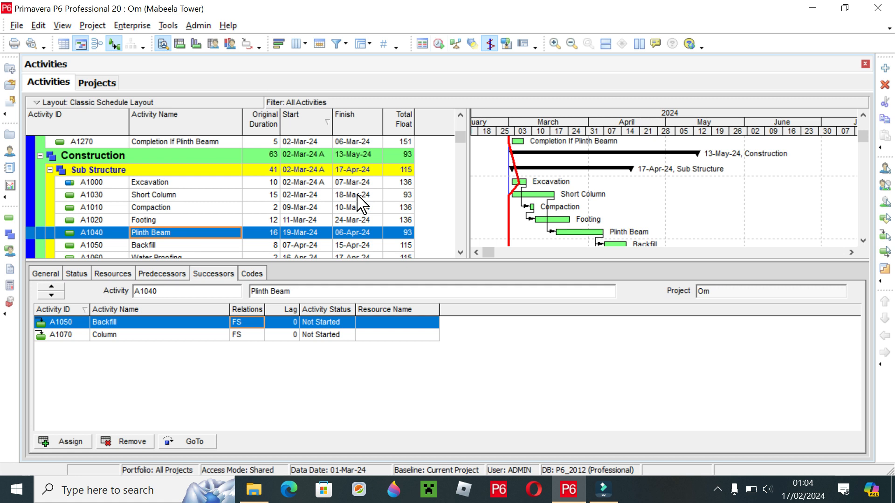
- Examine the recalculated start and finish dates and the relationship lines on the Gantt chart, from the Sub Structure through the 2nd Floor
click(295, 208)
click(359, 210)
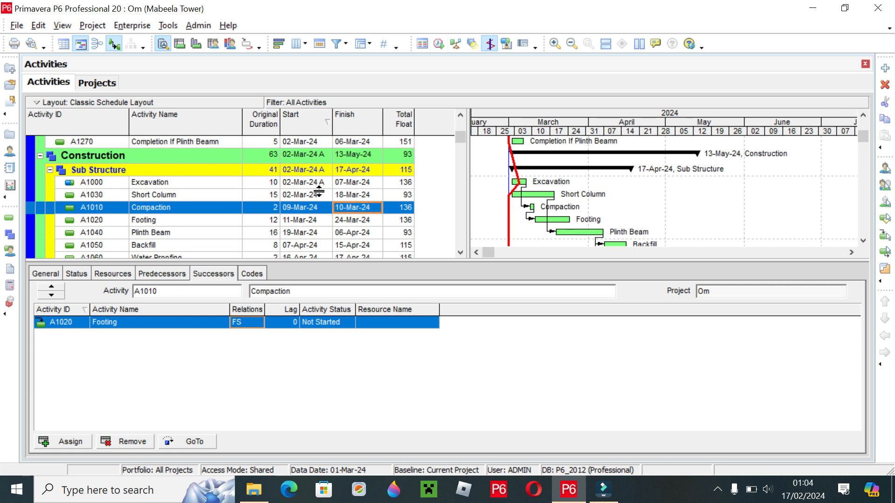
scroll(319, 191, down, 3)
scroll(355, 226, down, 4)
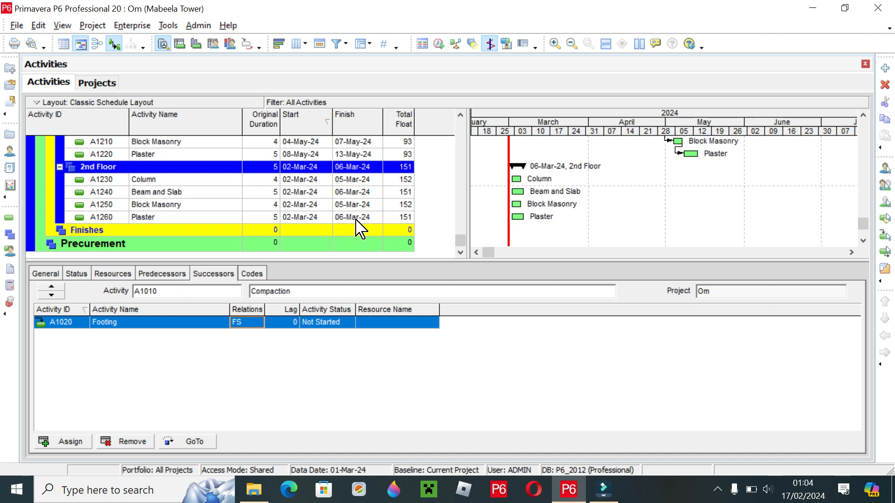
click(367, 218)
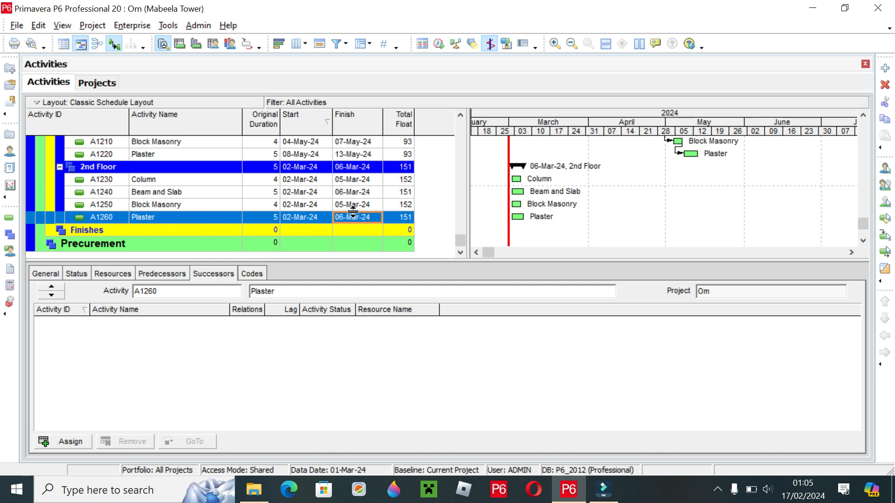
scroll(353, 212, up, 8)
scroll(298, 188, up, 2)
scroll(326, 200, down, 5)
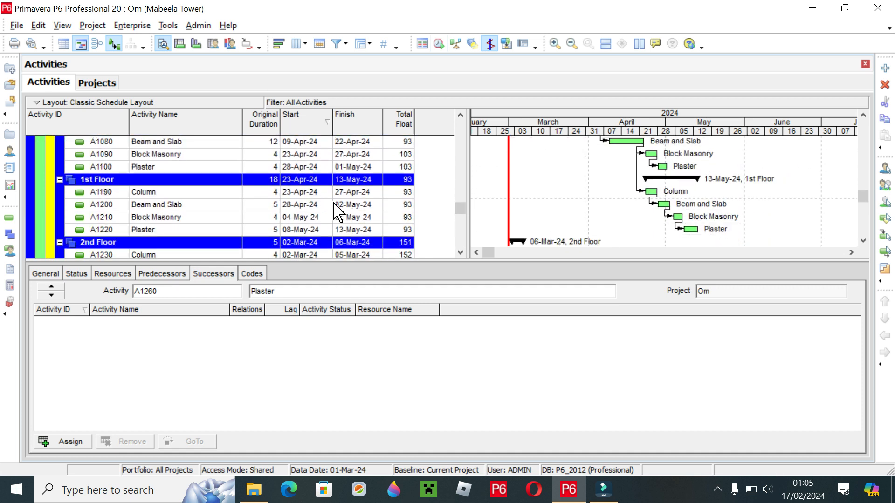
scroll(335, 212, down, 1)
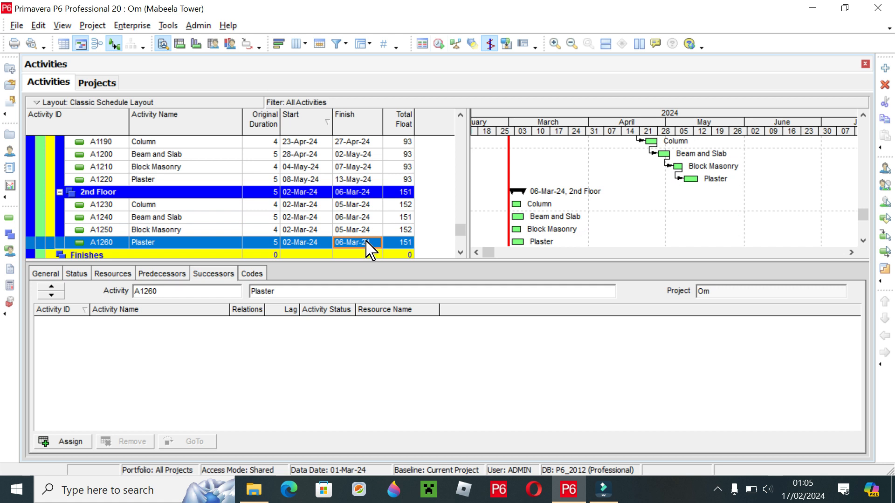
scroll(641, 224, up, 1)
scroll(644, 227, up, 4)
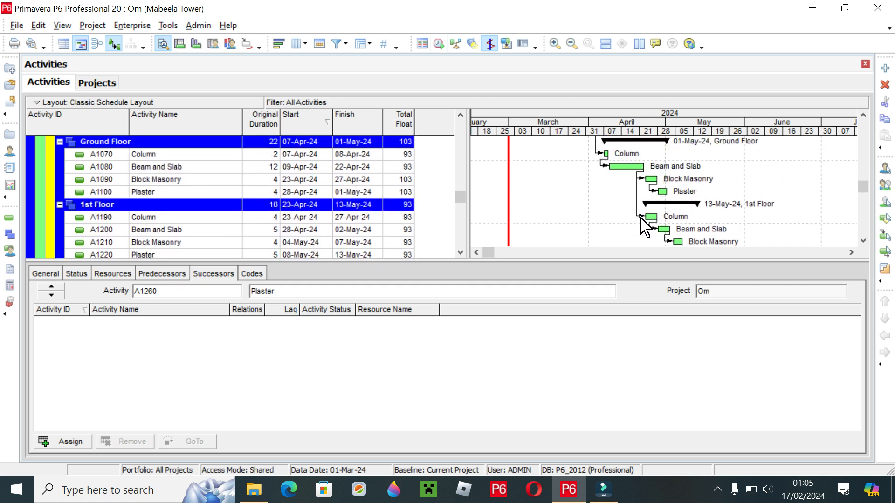
scroll(645, 227, up, 5)
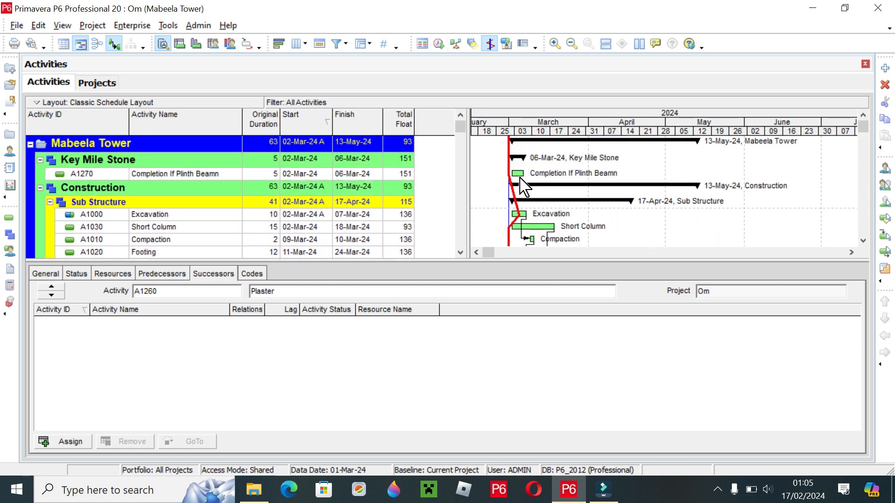
scroll(524, 189, down, 2)
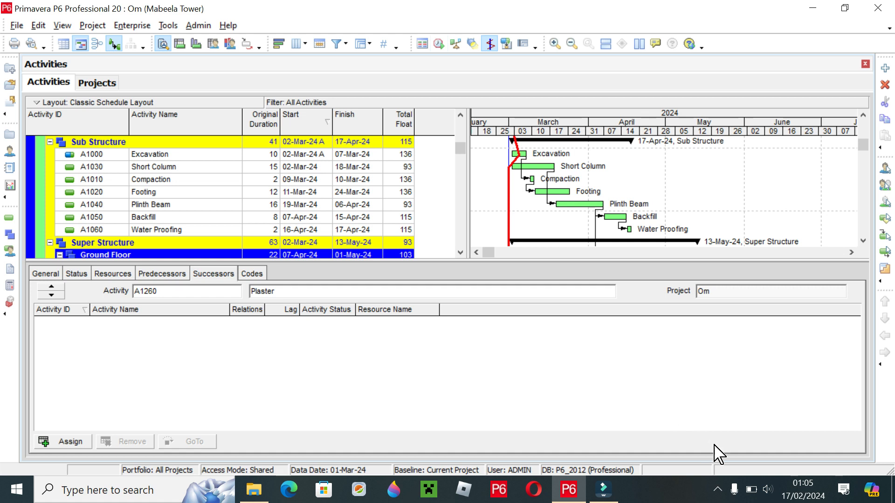
click(718, 490)
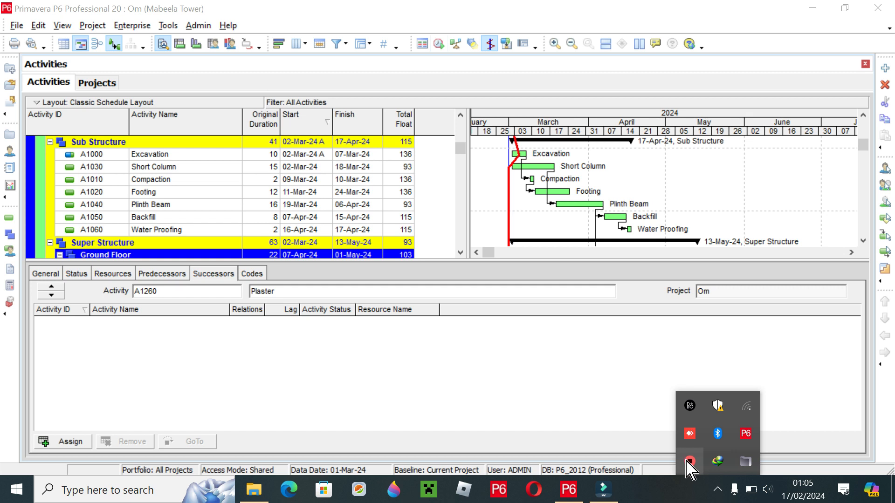
right_click(690, 461)
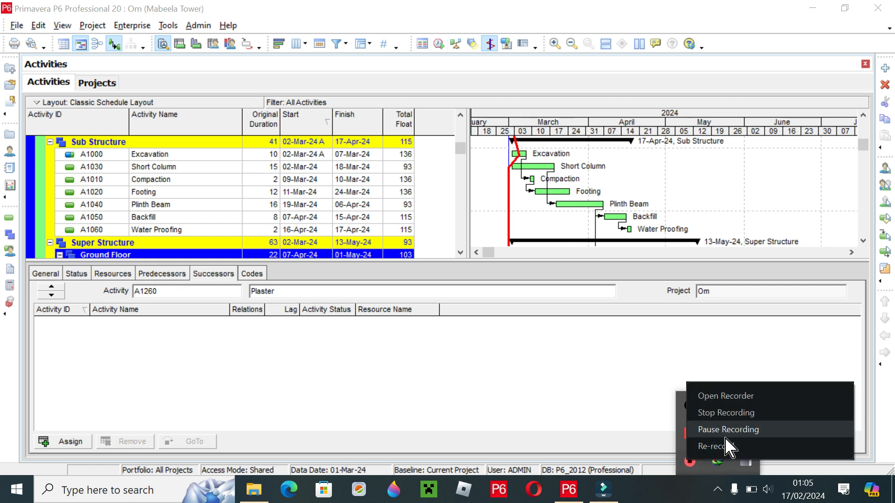